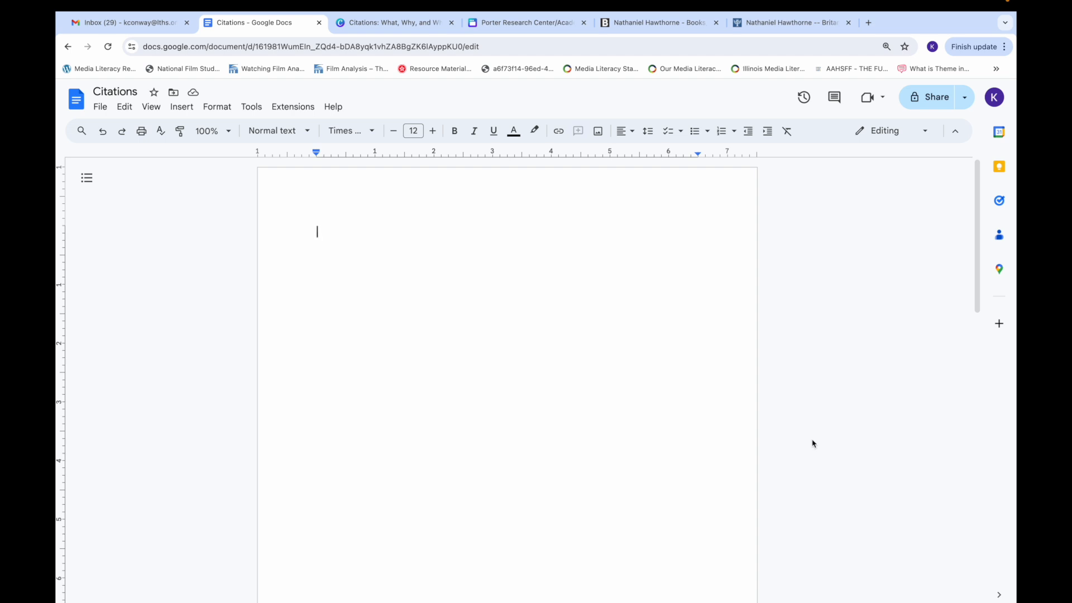
Step: Open the document's citations tool and set the citation style to MLA (8th ed.)
left_click(251, 108)
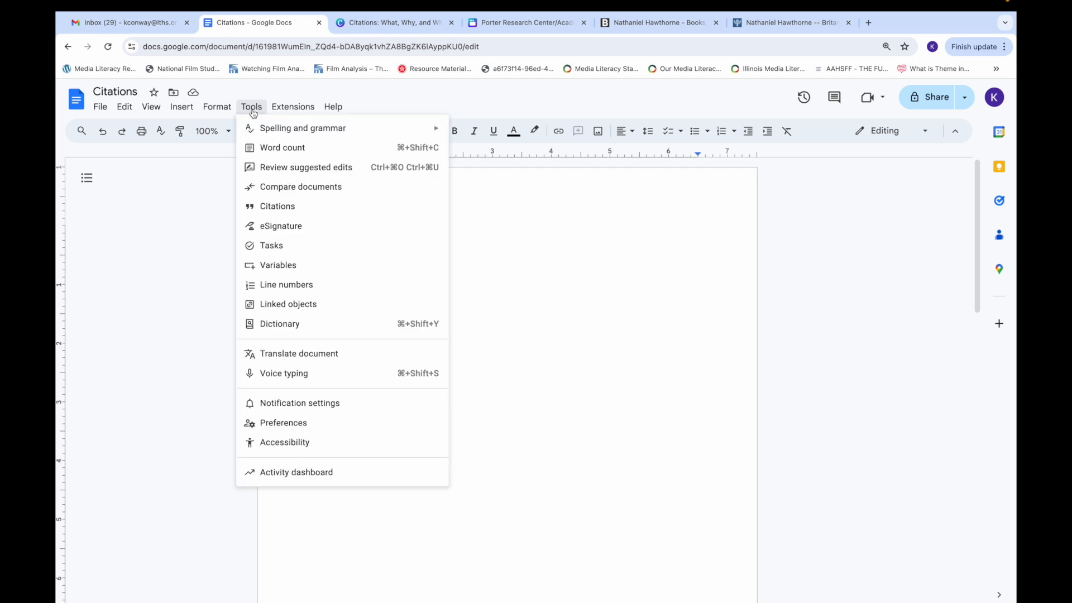
left_click(275, 206)
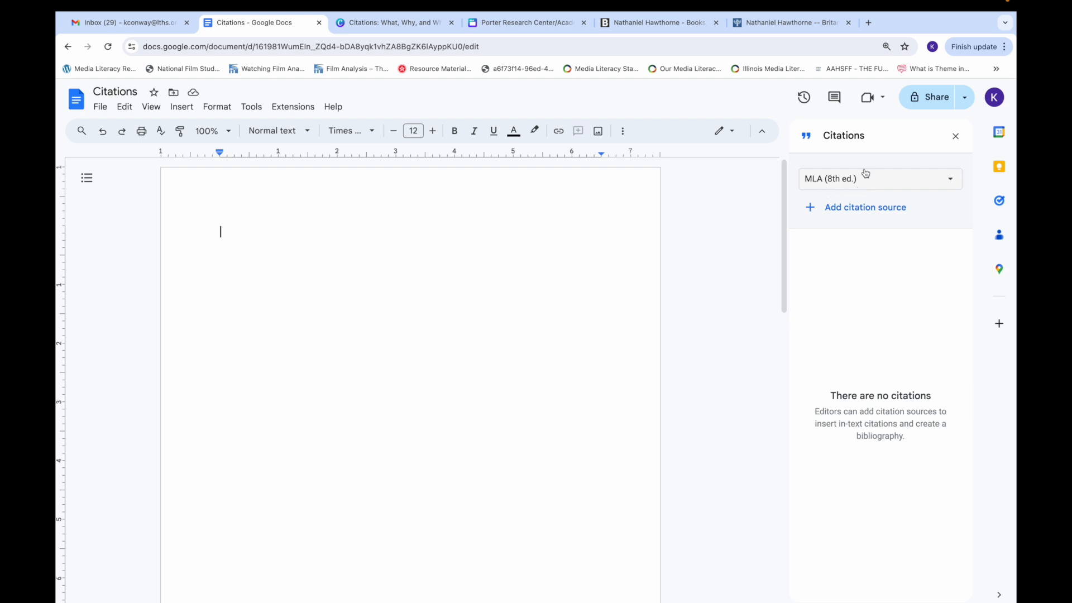
left_click(910, 184)
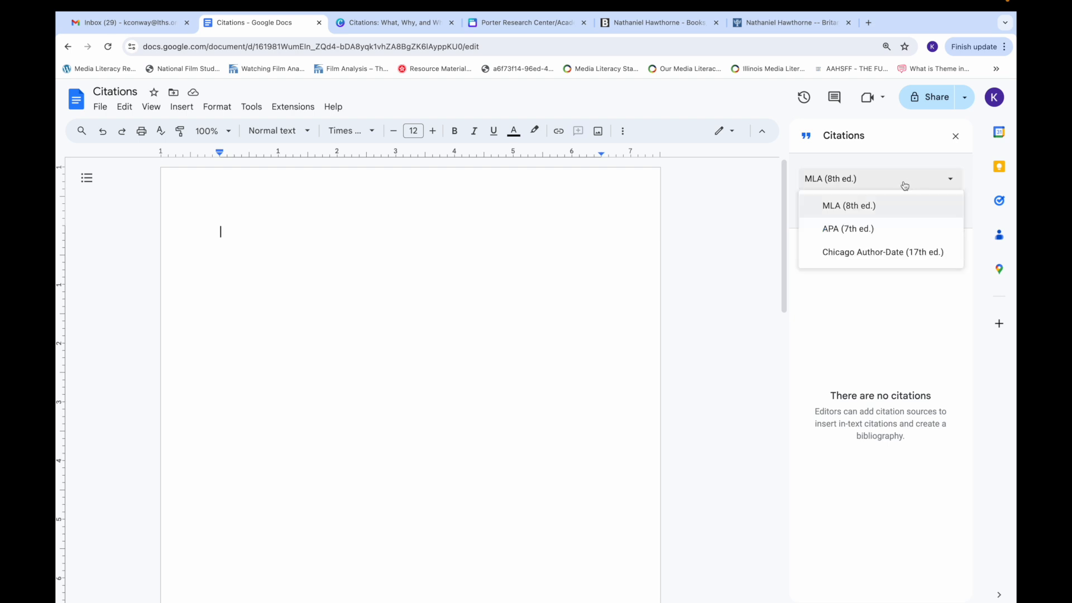
left_click(849, 206)
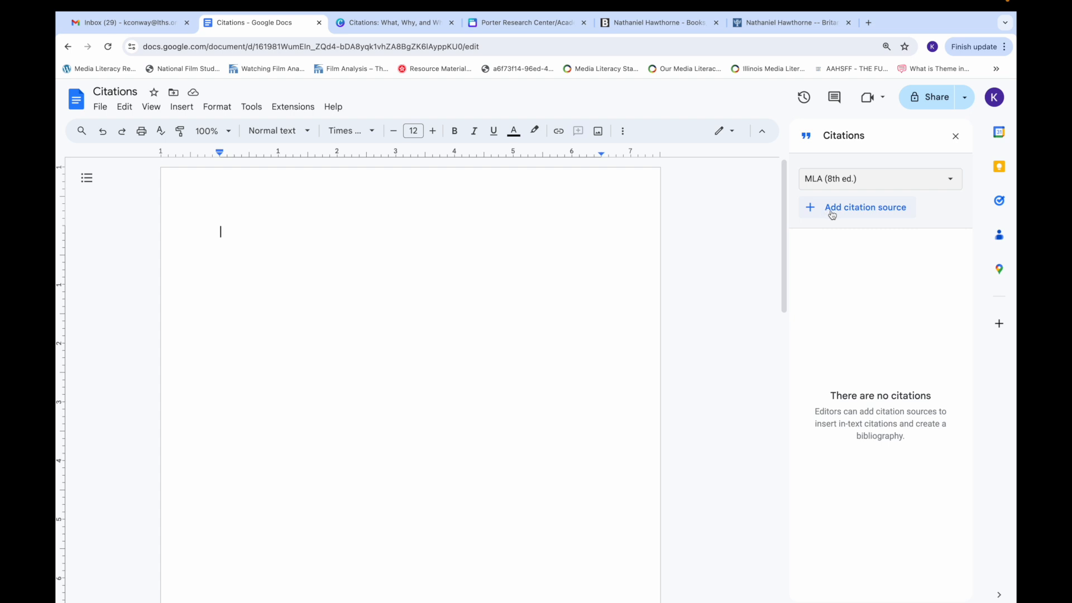
left_click(831, 211)
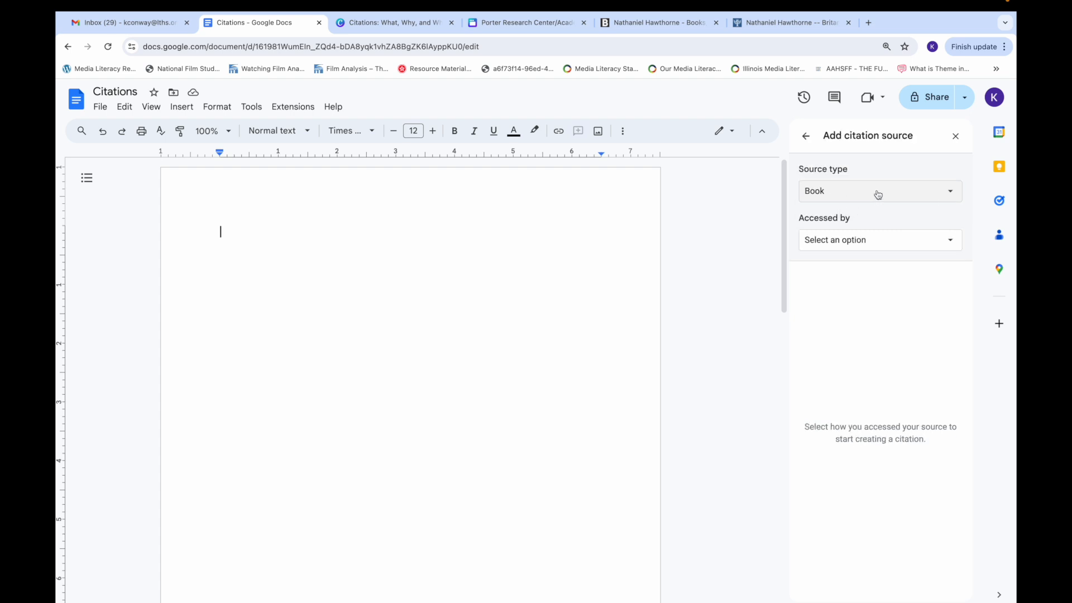
left_click(898, 246)
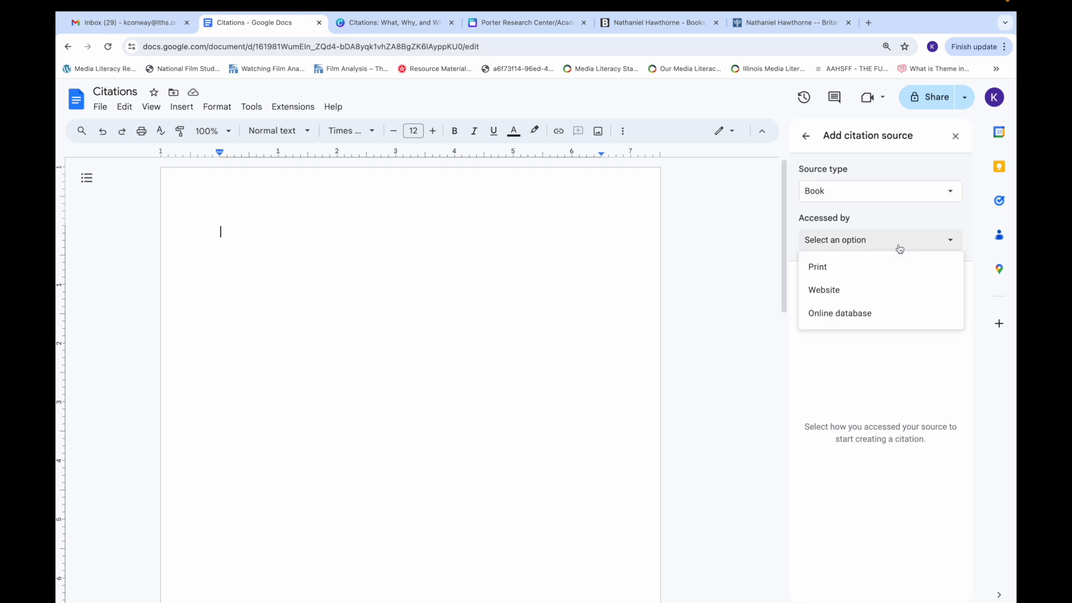
left_click(853, 274)
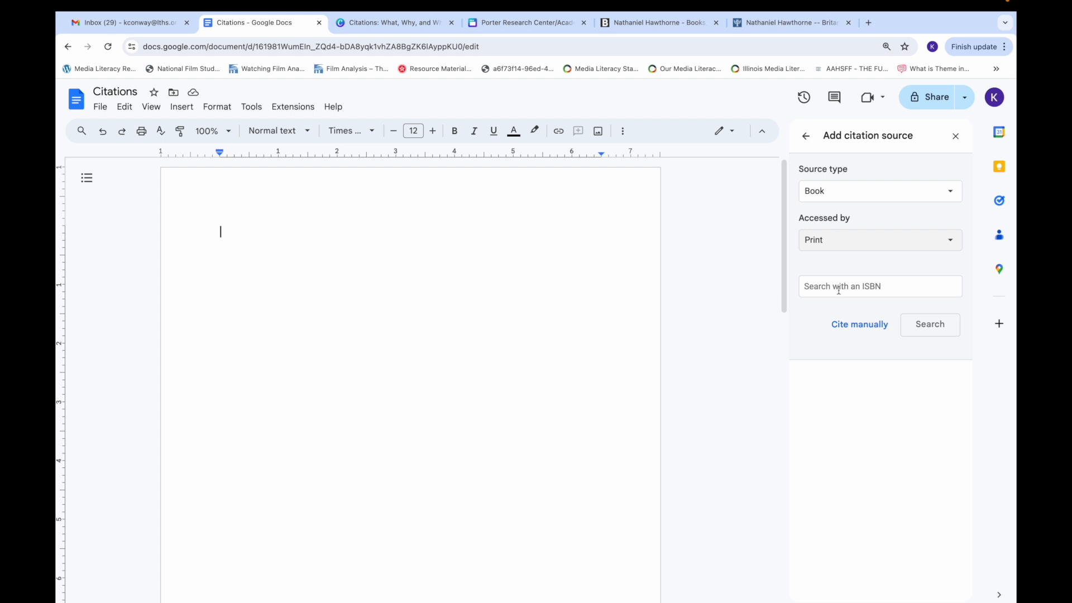
left_click(840, 287)
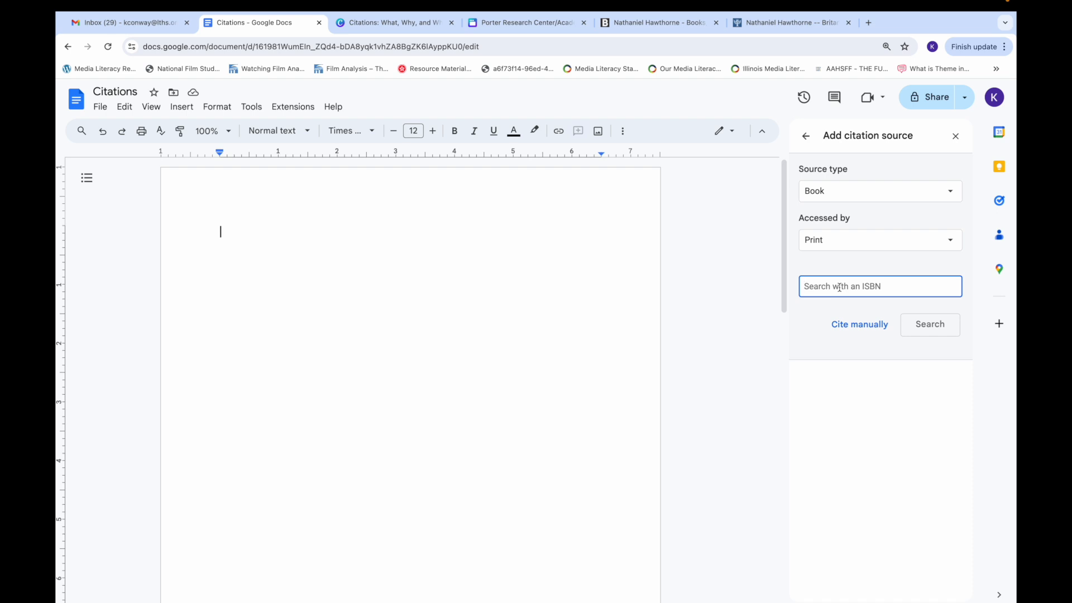
type("979")
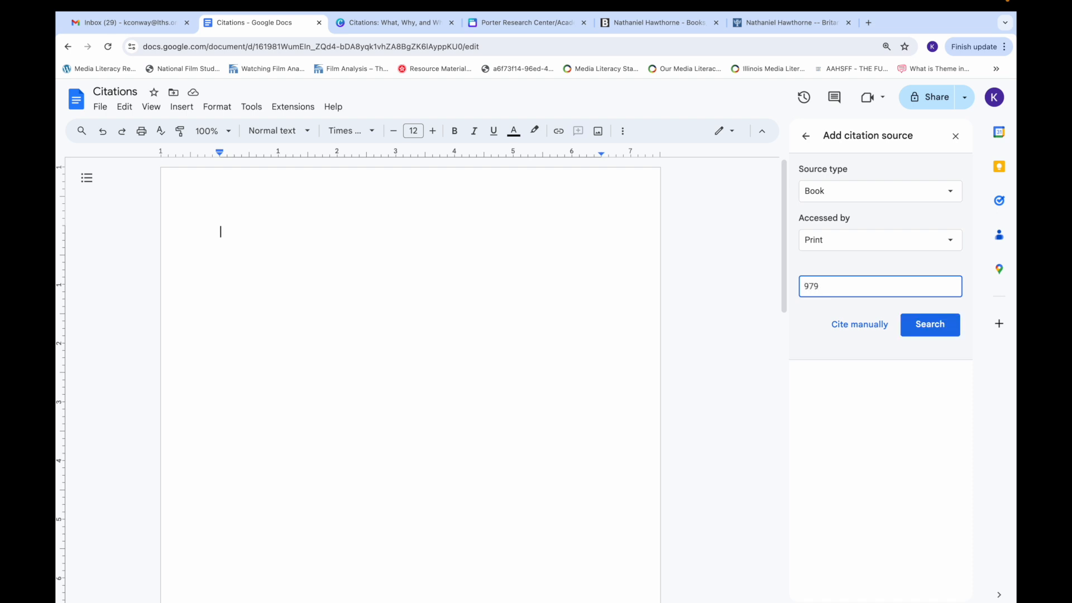
type("8477822119")
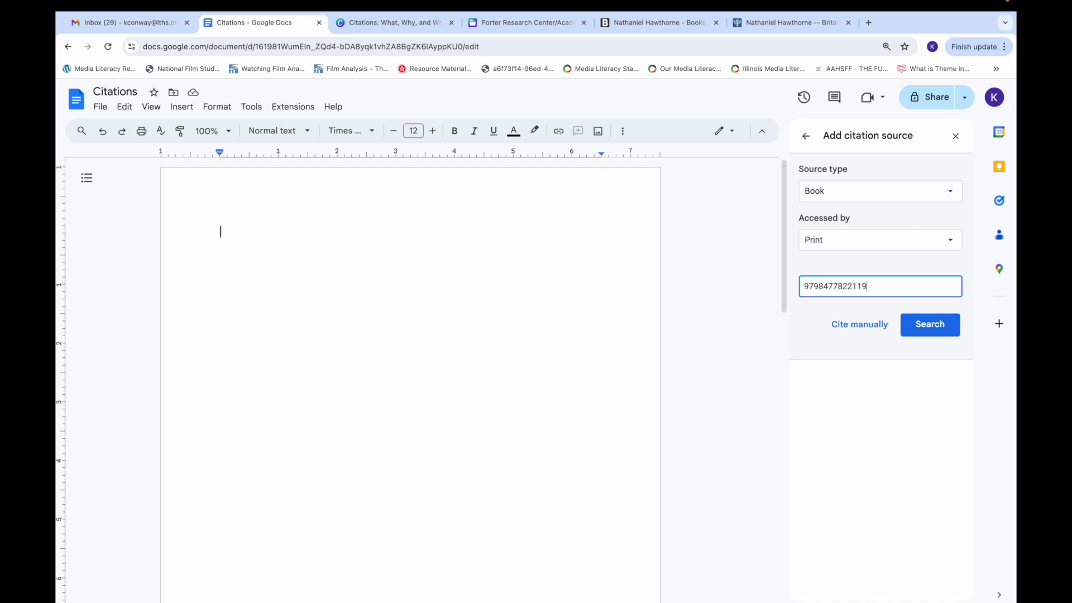
left_click(940, 332)
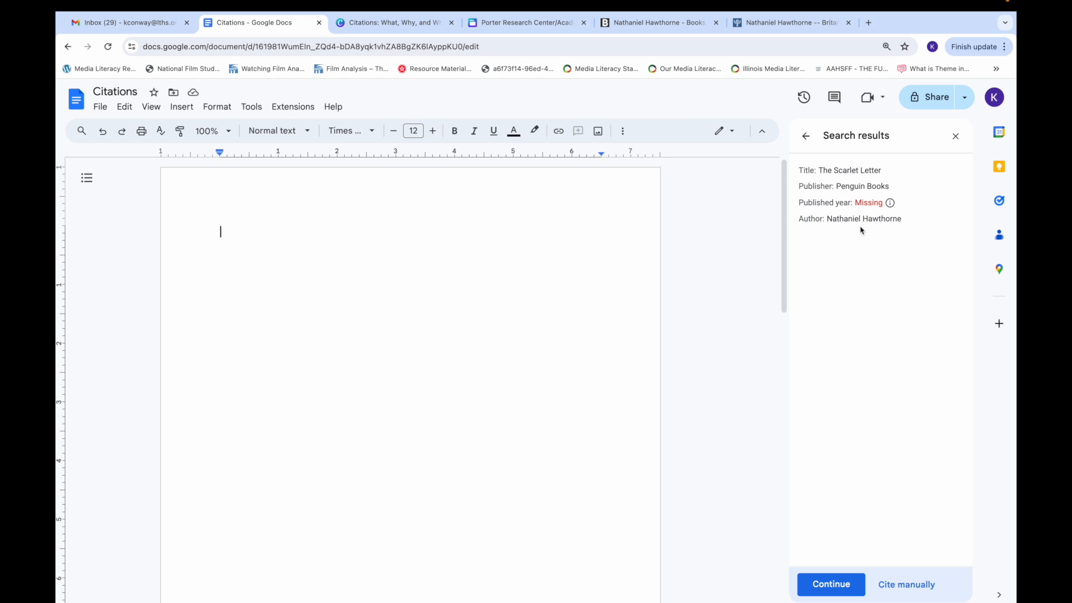
Step: Continue with the found book, set its published year to 2023, and add it as a citation source
left_click(827, 585)
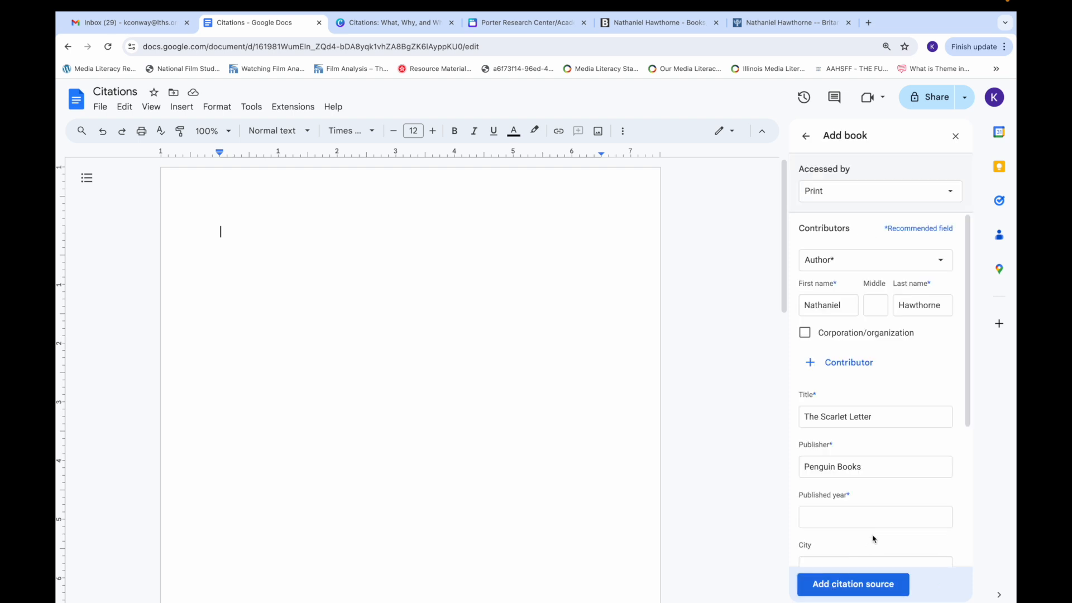
scroll(876, 550, "down", 3)
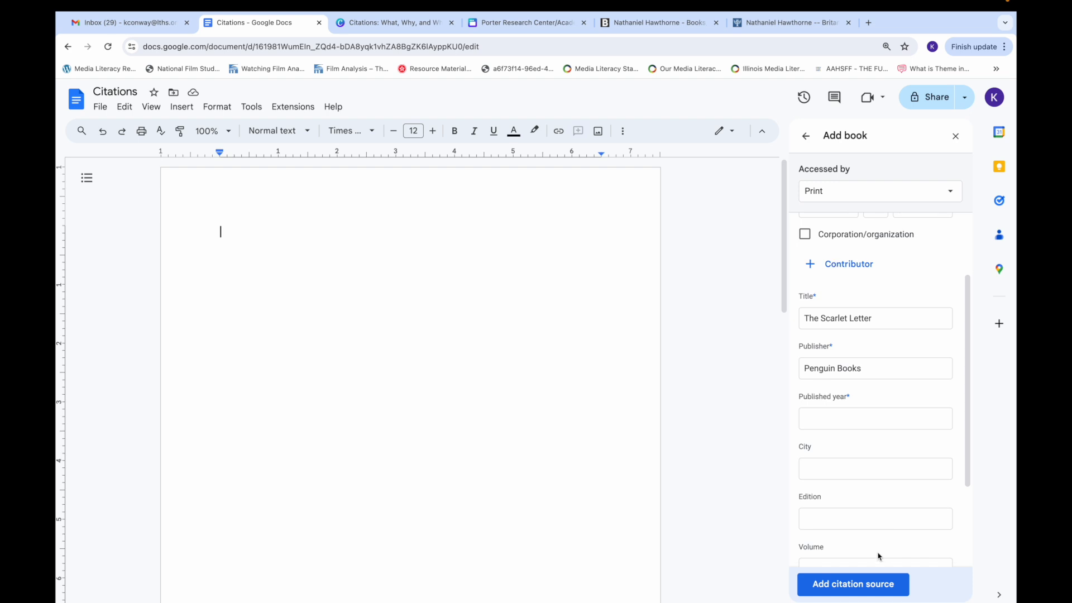
scroll(878, 556, "down", 3)
scroll(878, 556, "up", 3)
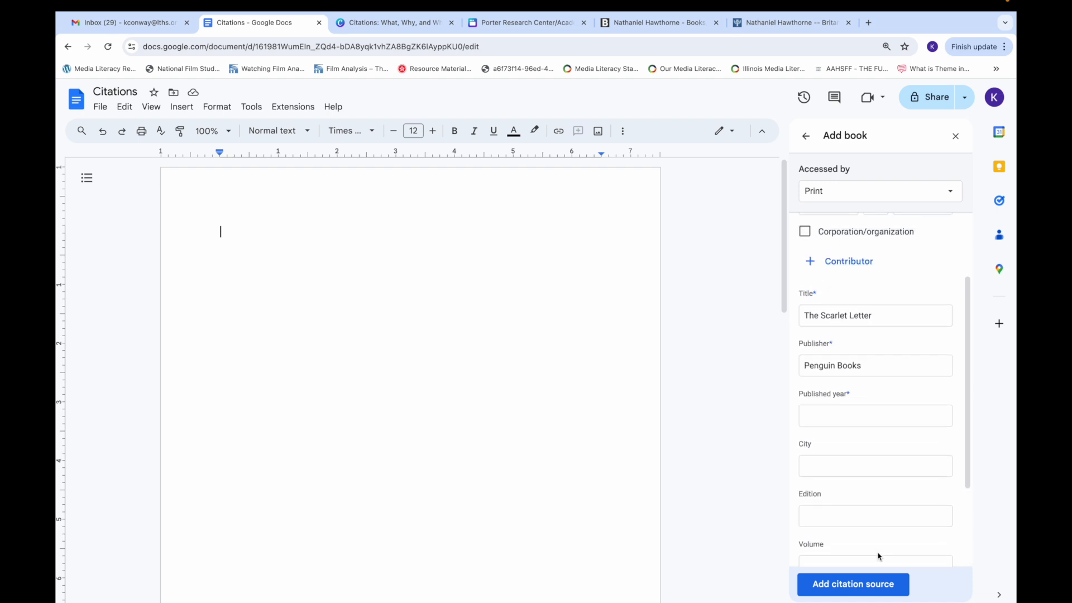
scroll(878, 556, "up", 2)
scroll(877, 556, "down", 3)
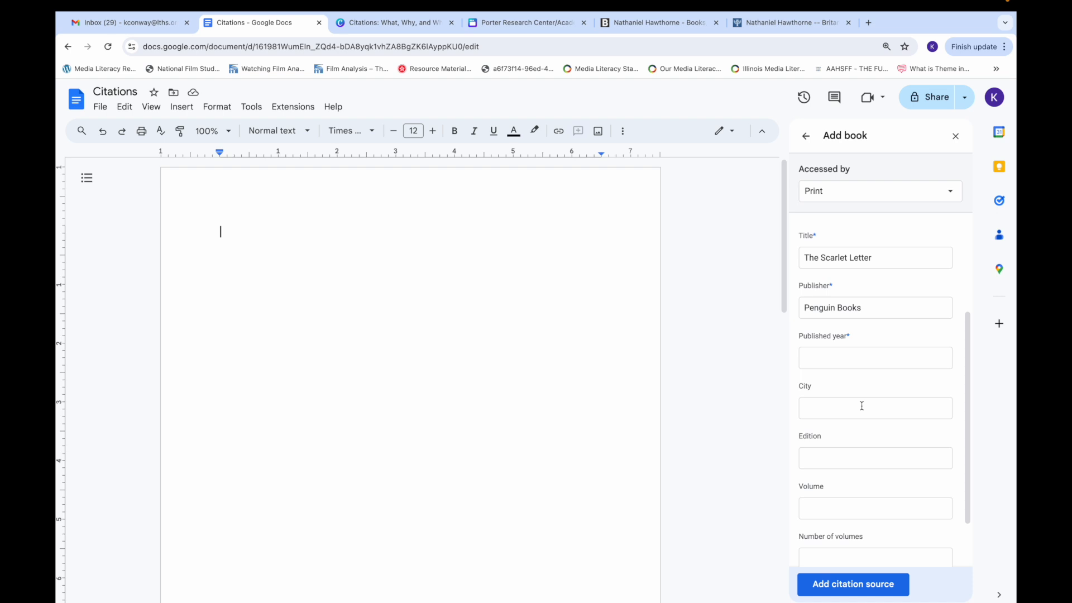
left_click(840, 363)
type("2")
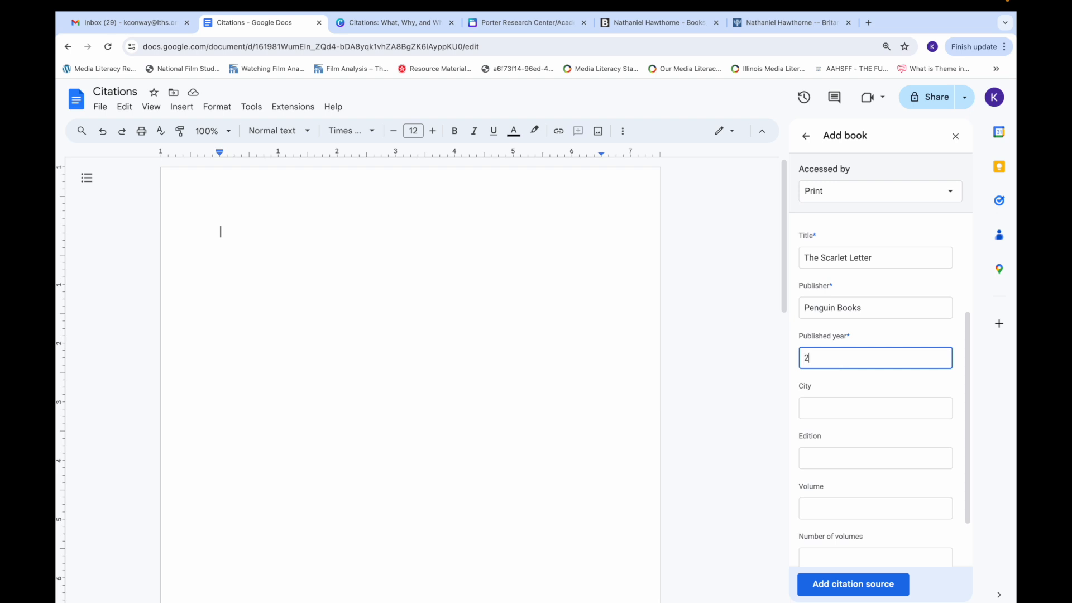
type("023")
left_click(826, 592)
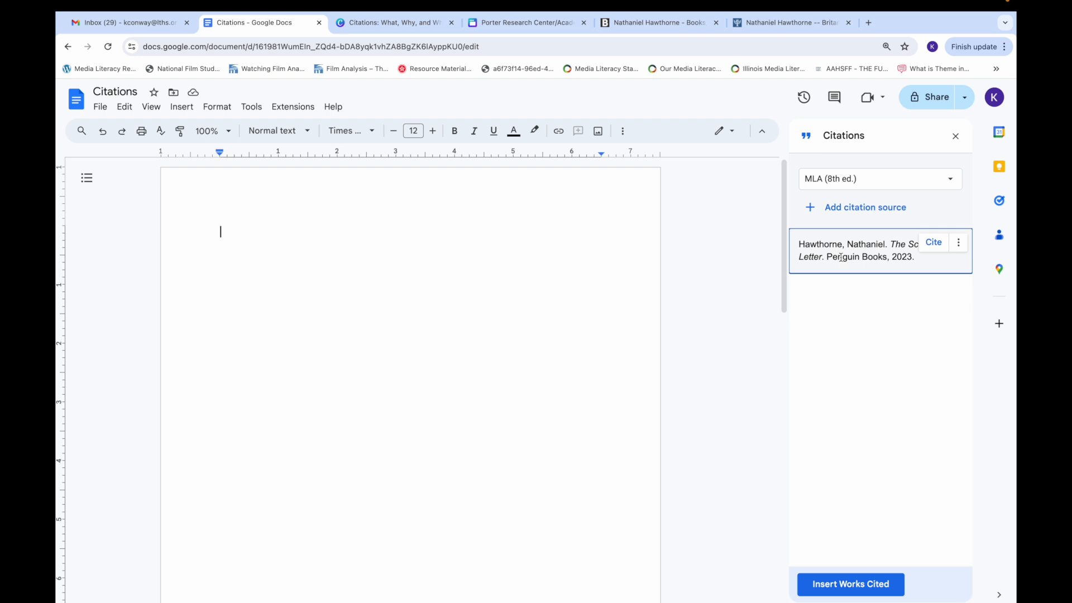
Step: Write the quotation “Hester walked through the woods quietly” in quotation marks on the first line of the document
left_click(425, 261)
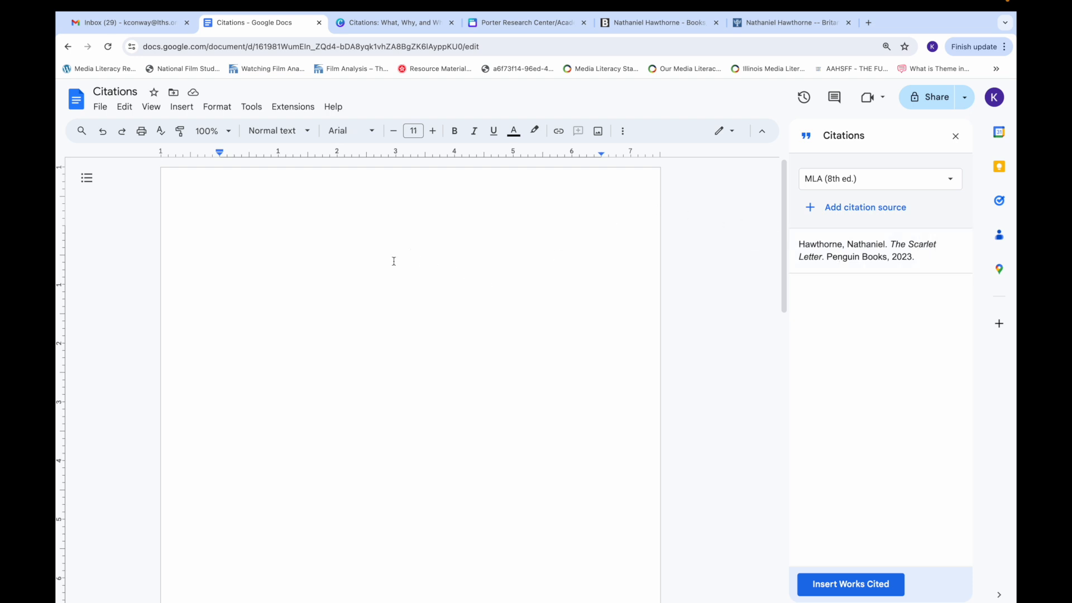
left_click(230, 222)
type("\"")
type("Hester")
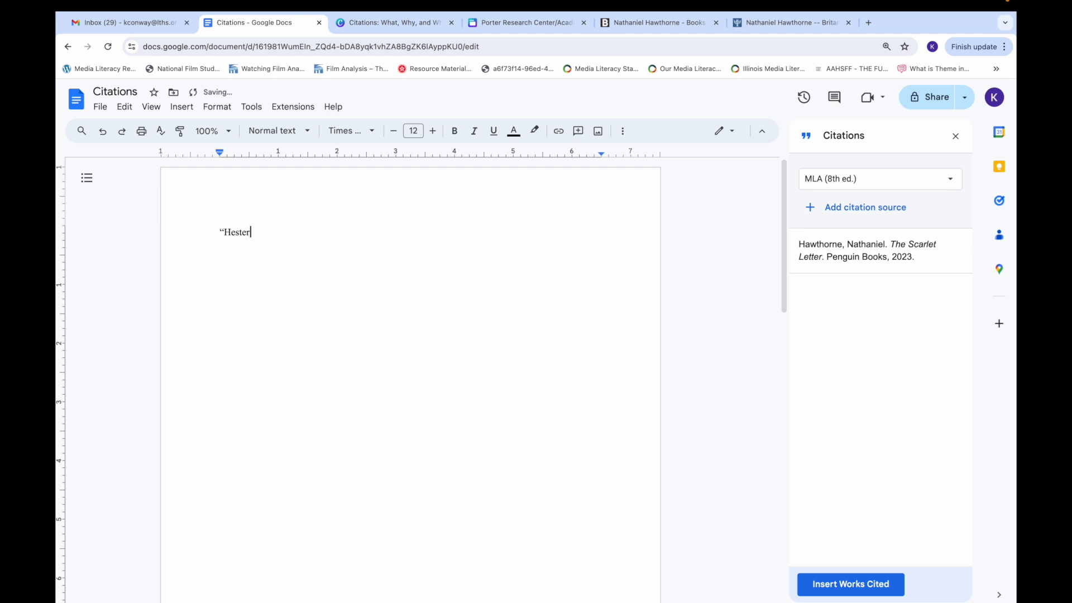
type(" walked through the")
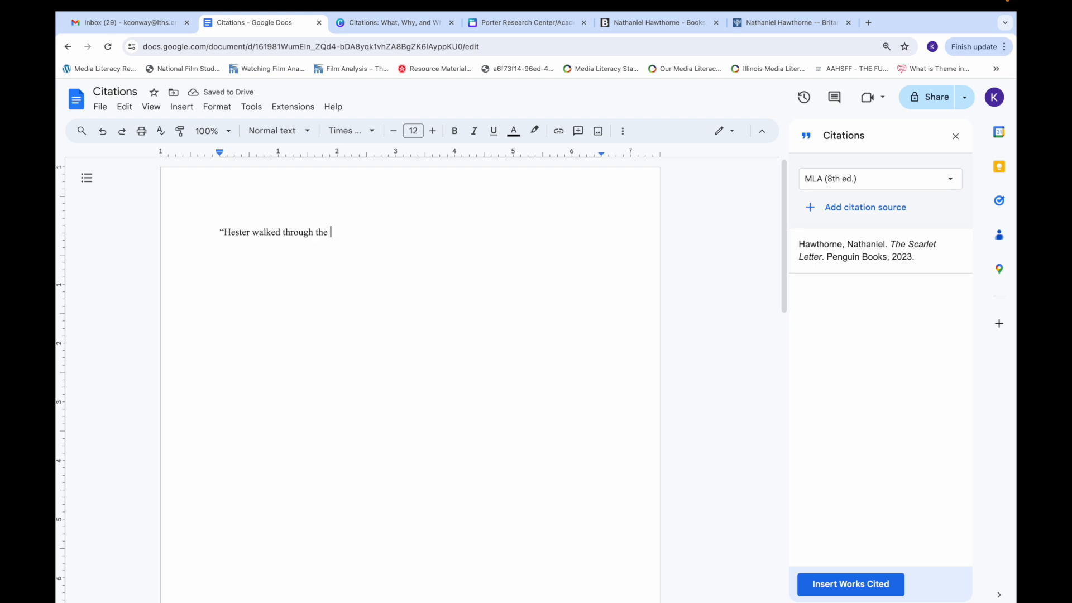
type("woods quietly")
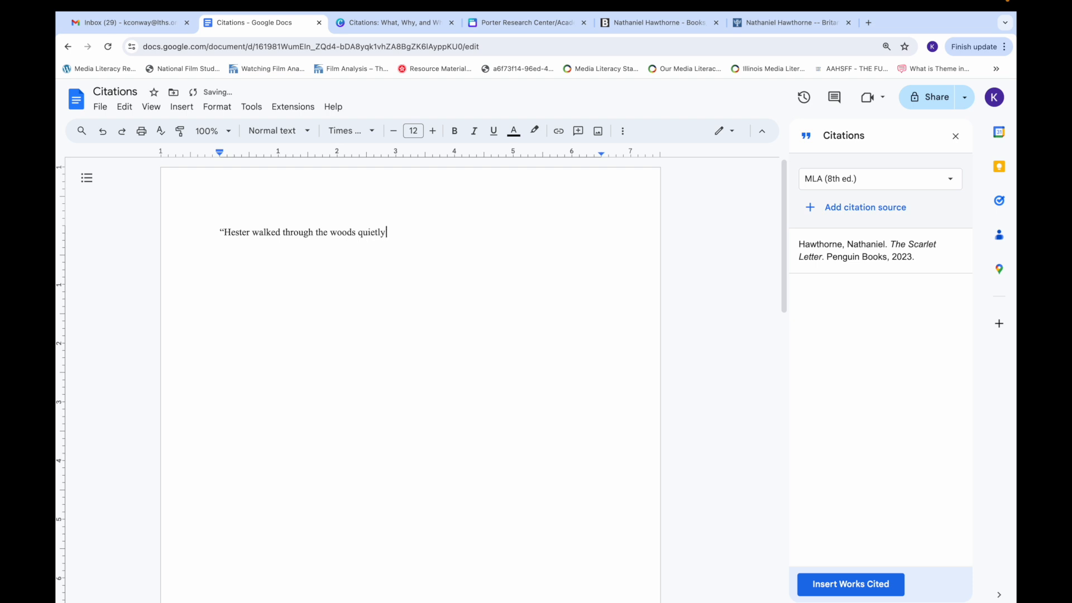
type("\"")
Step: Insert the in-text citation for The Scarlet Letter after the quotation with page number 7, ending with a period and a new line
mouse_move(819, 266)
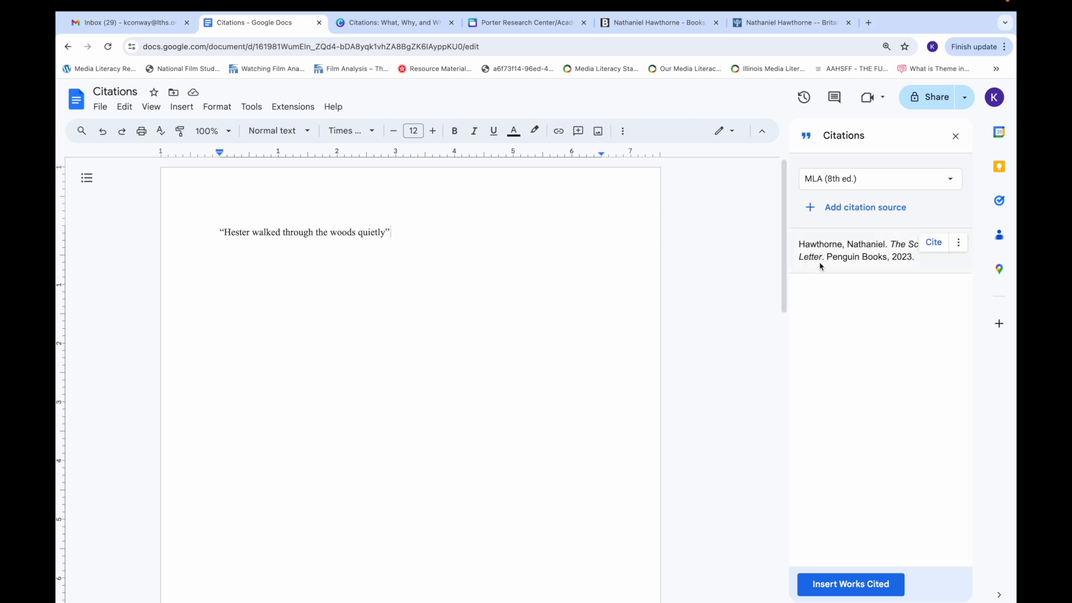
left_click(933, 243)
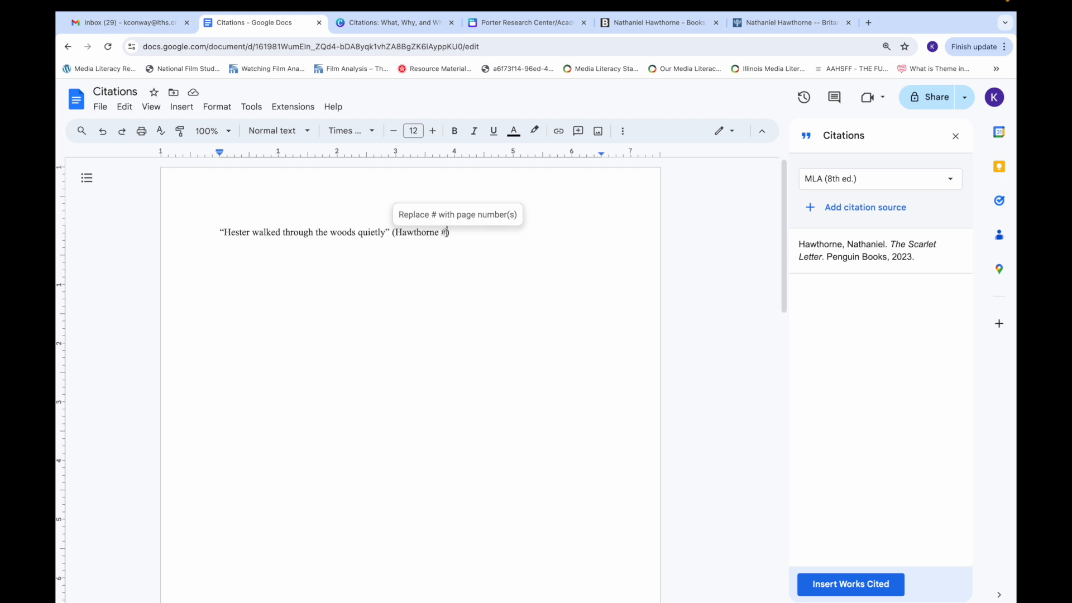
key("BackSpace")
type("7")
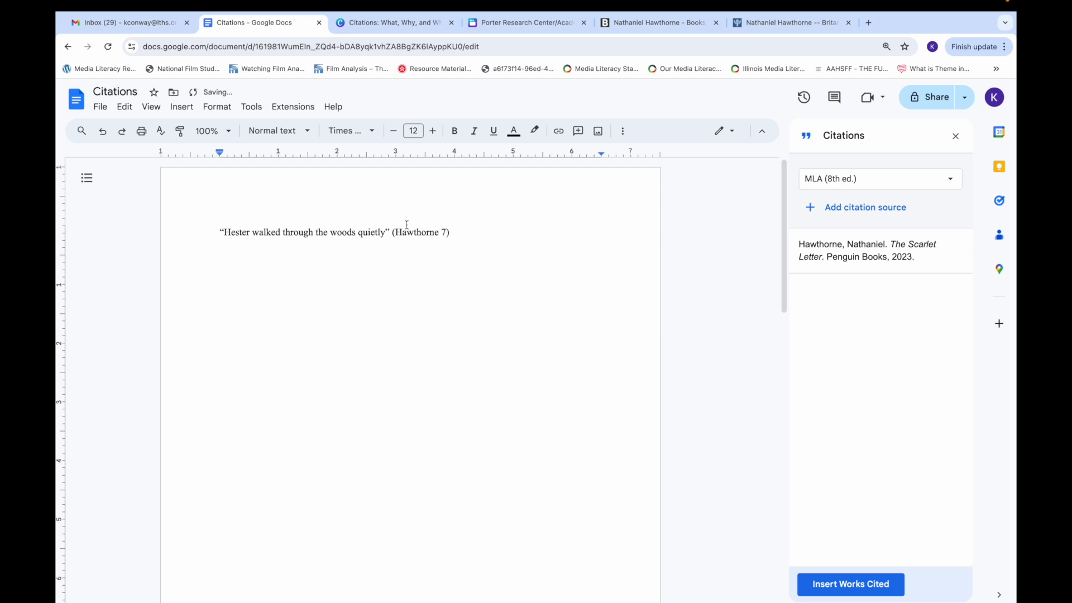
left_click(453, 232)
type(".")
mouse_move(826, 242)
mouse_move(825, 273)
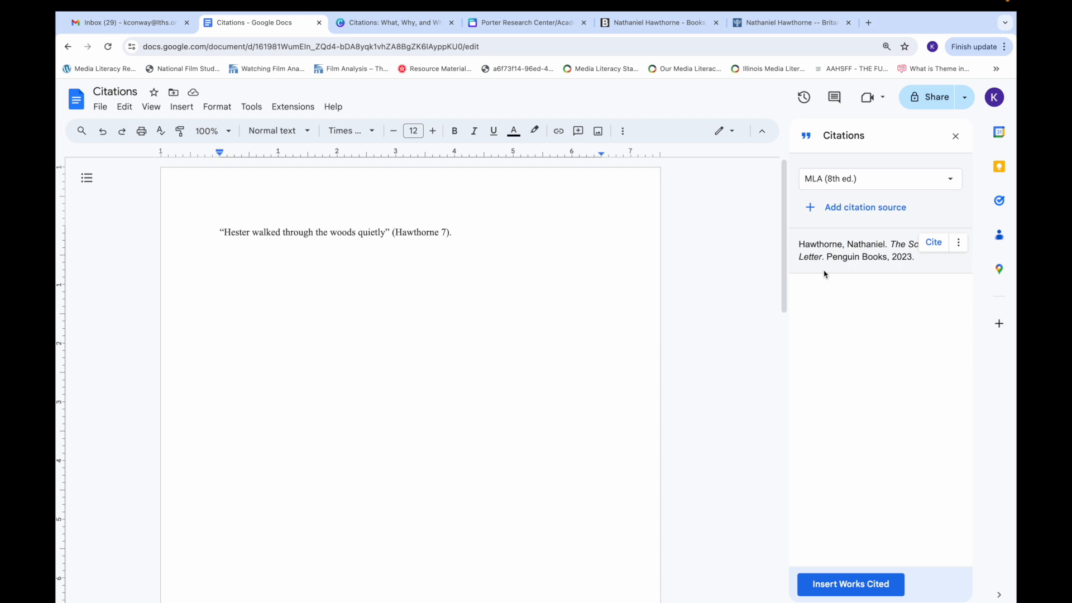
key("Return")
key("Return")
Step: Switch to the Biography article and copy the sentence beginning “The book was one of the first mass-produced publications”
left_click(665, 29)
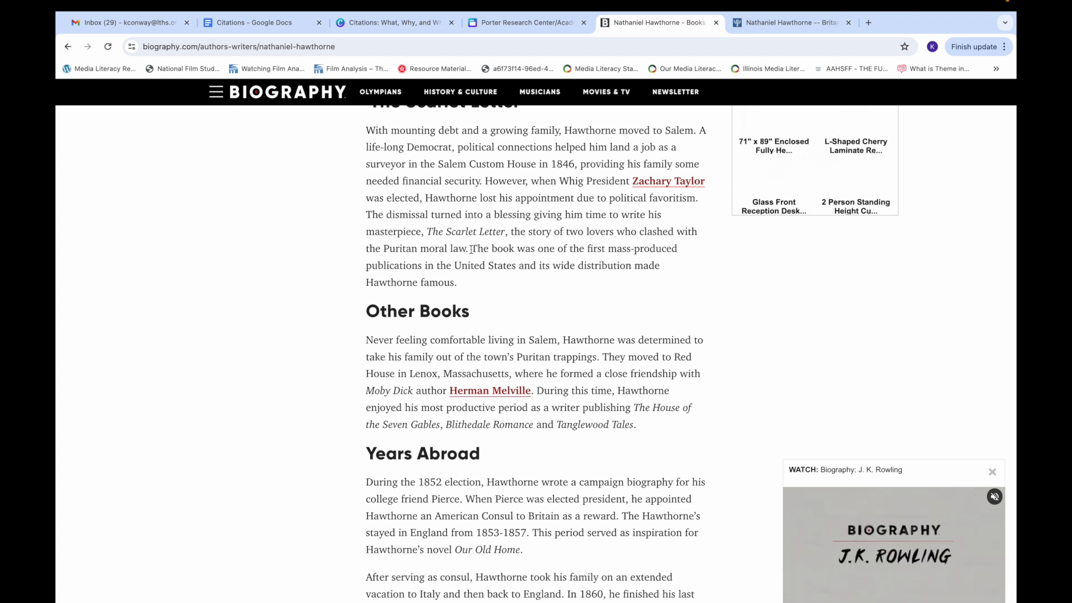
left_click_drag(471, 249, 664, 277)
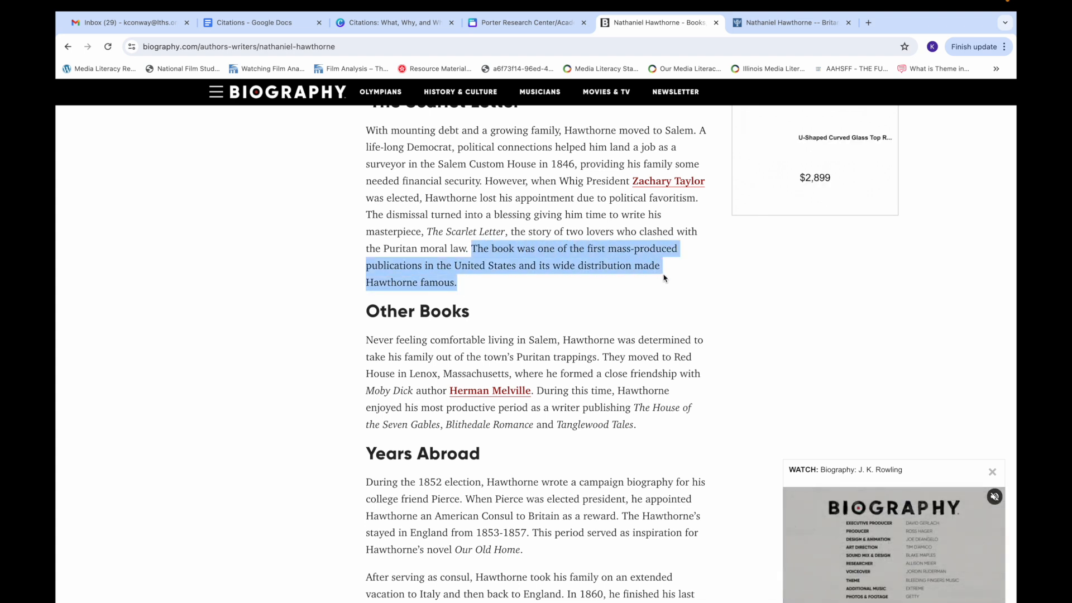
right_click(585, 261)
left_click(583, 288)
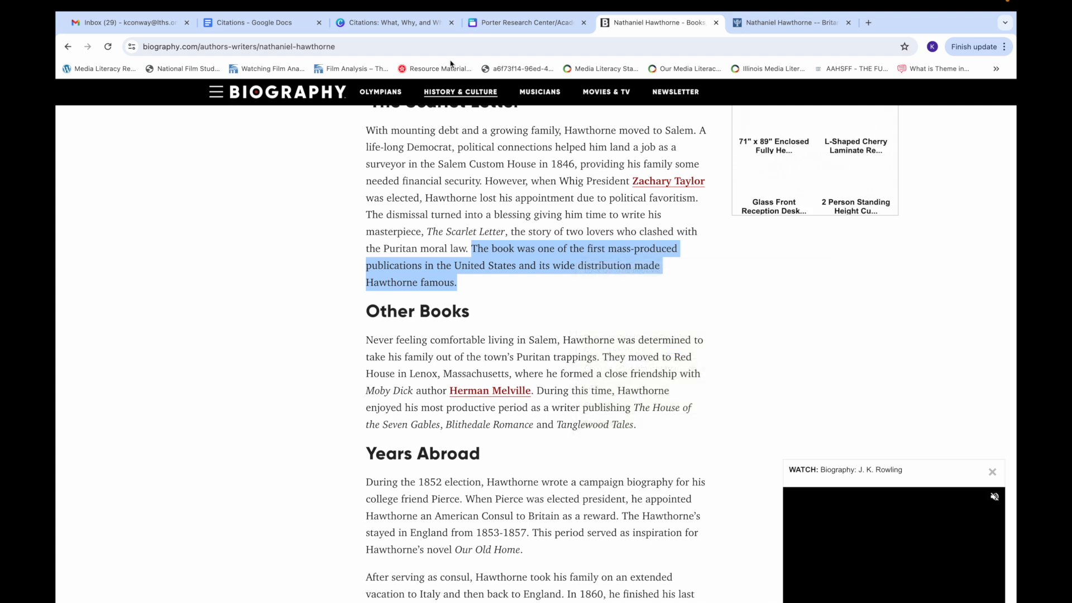
Step: Back in the Citations document, paste the copied sentence below the first quotation, enclosed in quotation marks without its final period
left_click(254, 25)
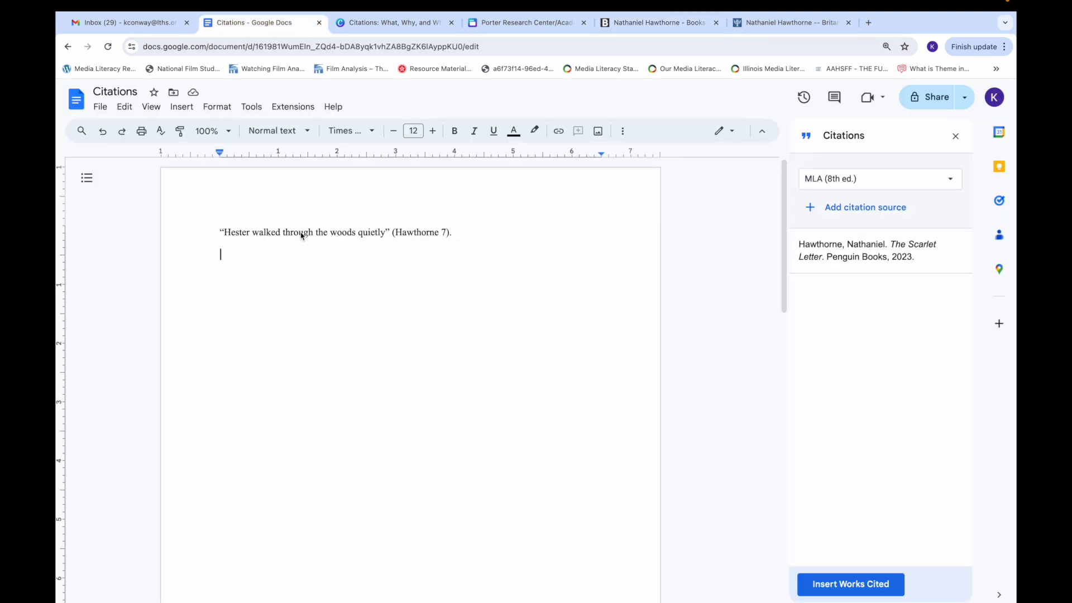
left_click(240, 263)
type("\"")
right_click(237, 262)
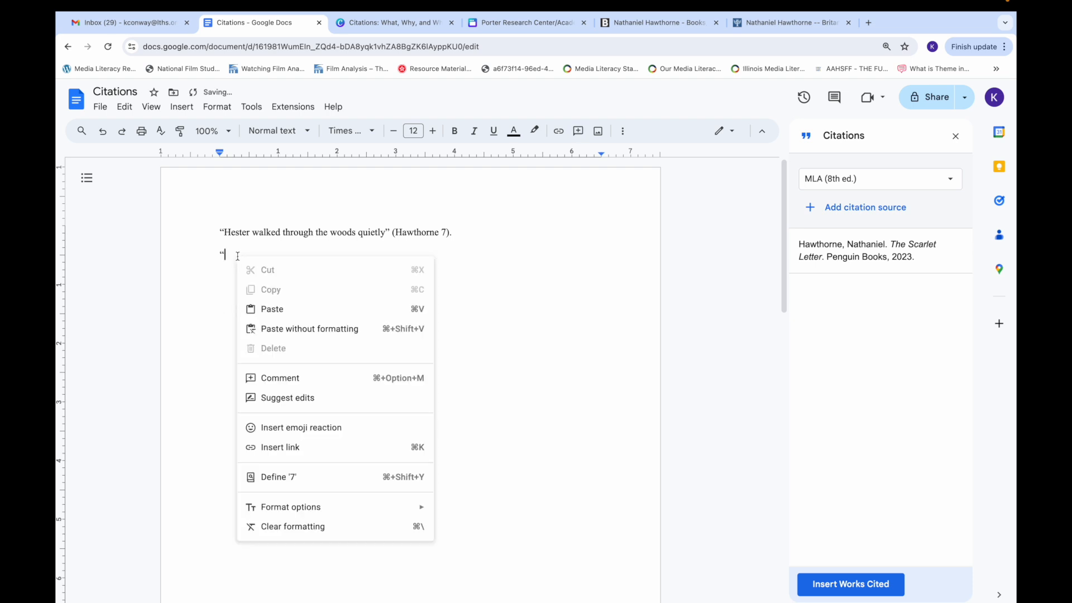
left_click(246, 308)
key("BackSpace")
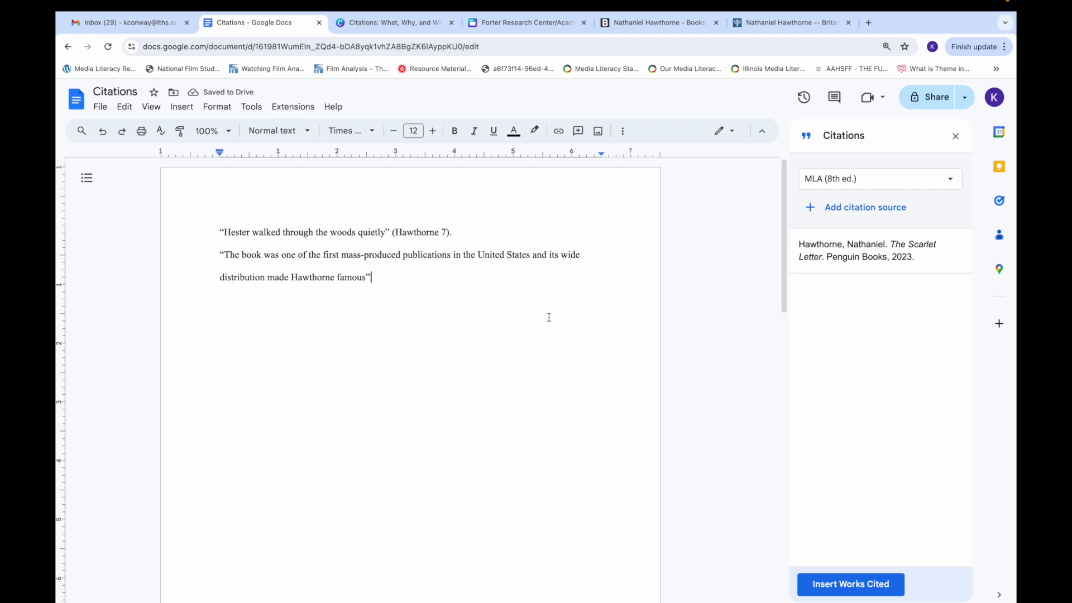
Step: Switch to the Biography article on Nathaniel Hawthorne and copy its web address
left_click(653, 22)
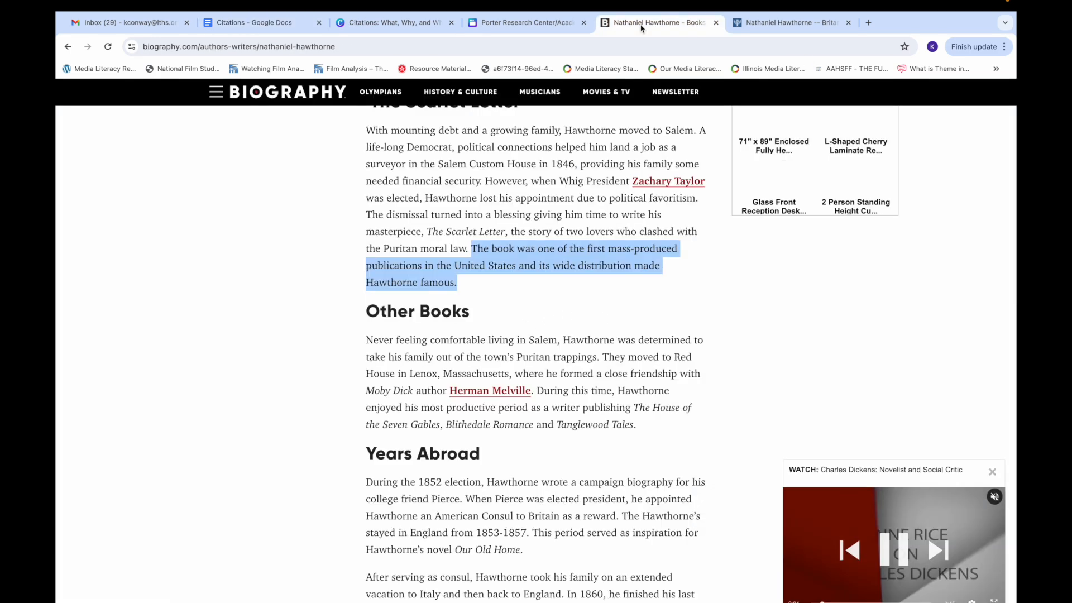
left_click(270, 47)
right_click(269, 49)
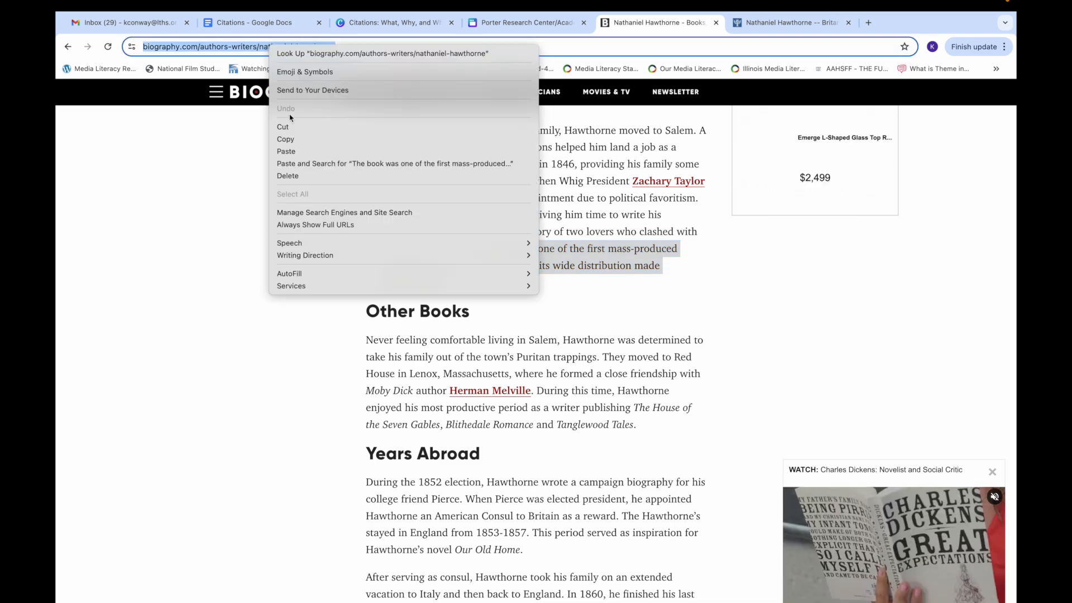
left_click(288, 139)
Step: Back in the Citations document, start a new citation source of type Website and search for it with the copied Biography URL
left_click(269, 24)
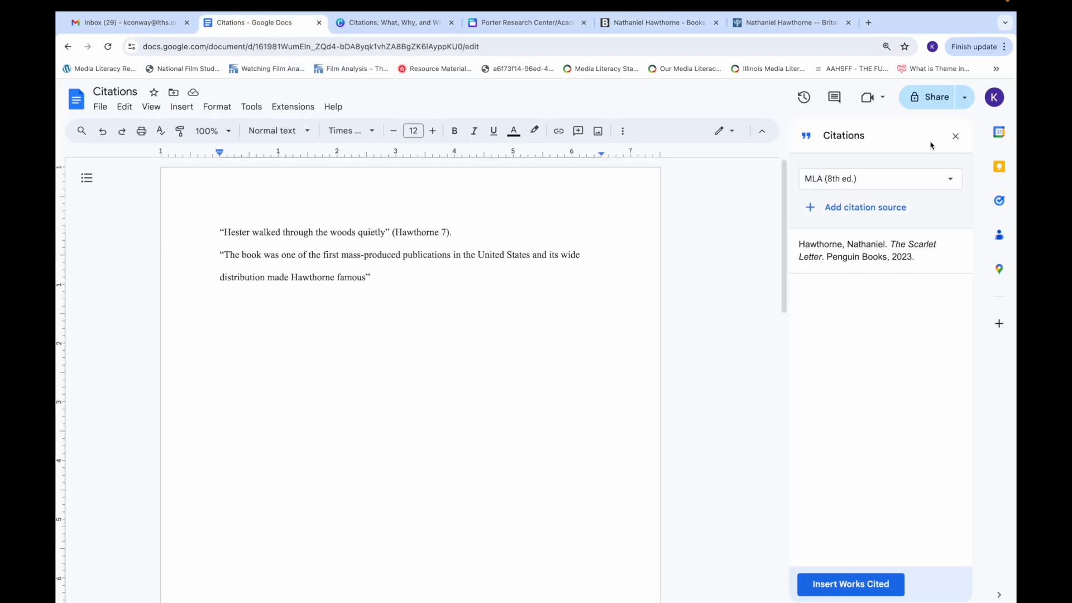
left_click(837, 210)
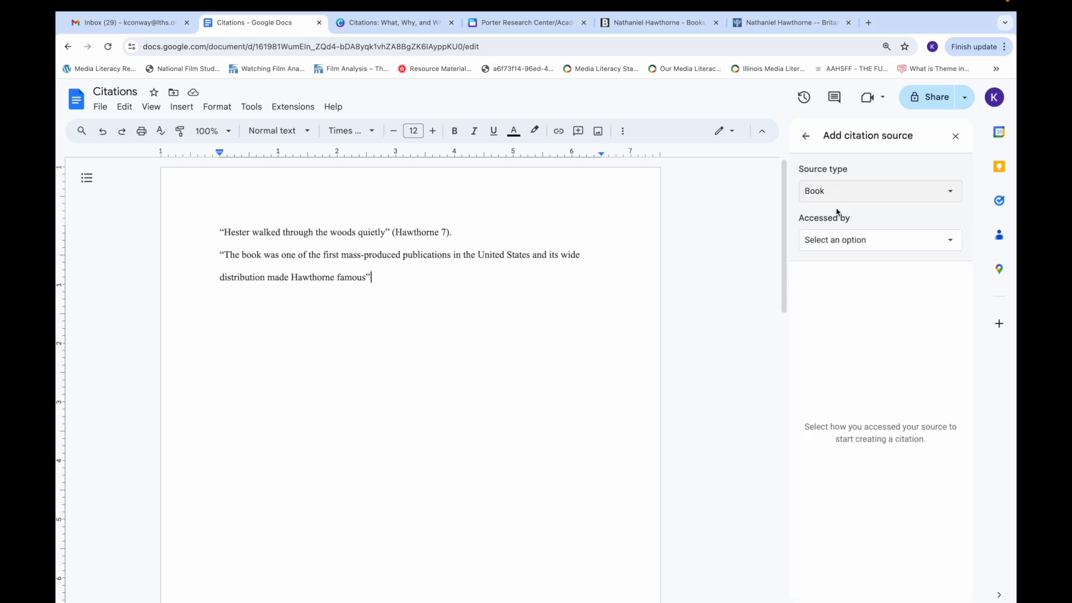
left_click(867, 194)
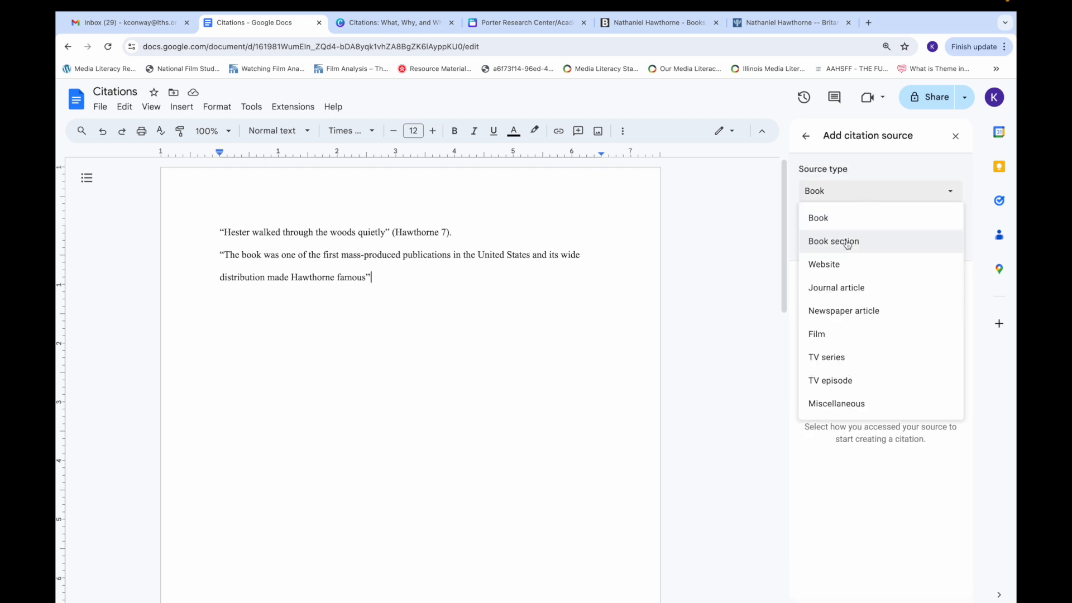
left_click(837, 264)
left_click(836, 287)
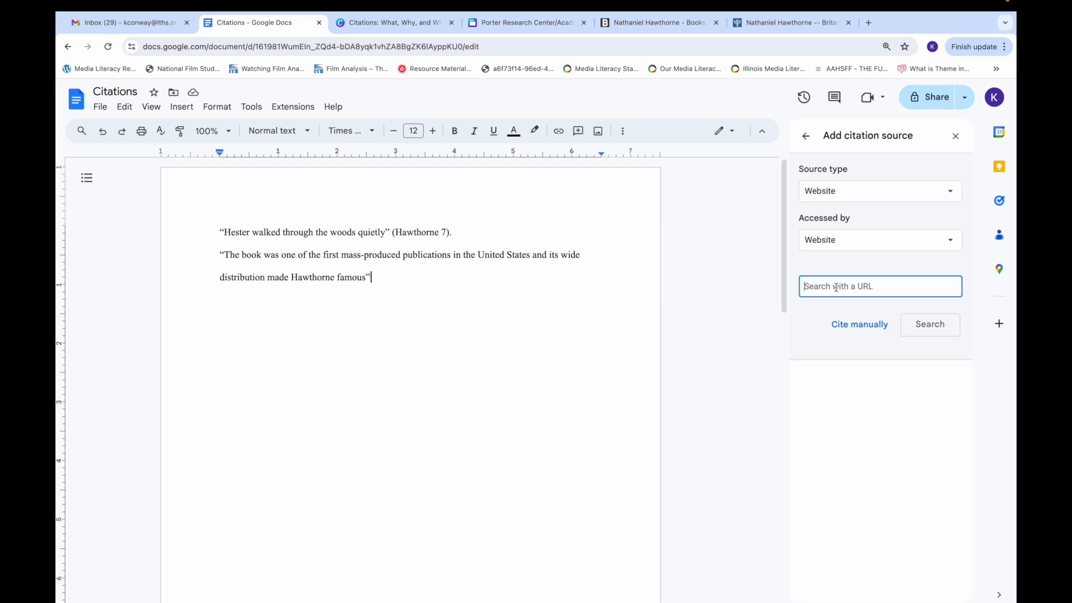
right_click(836, 287)
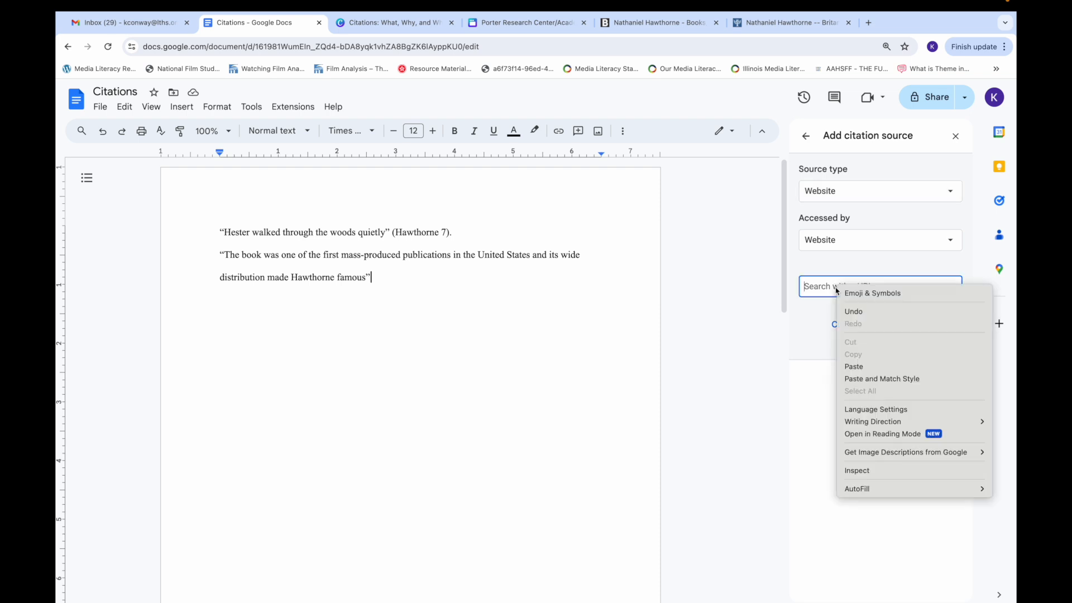
left_click(864, 367)
left_click(929, 324)
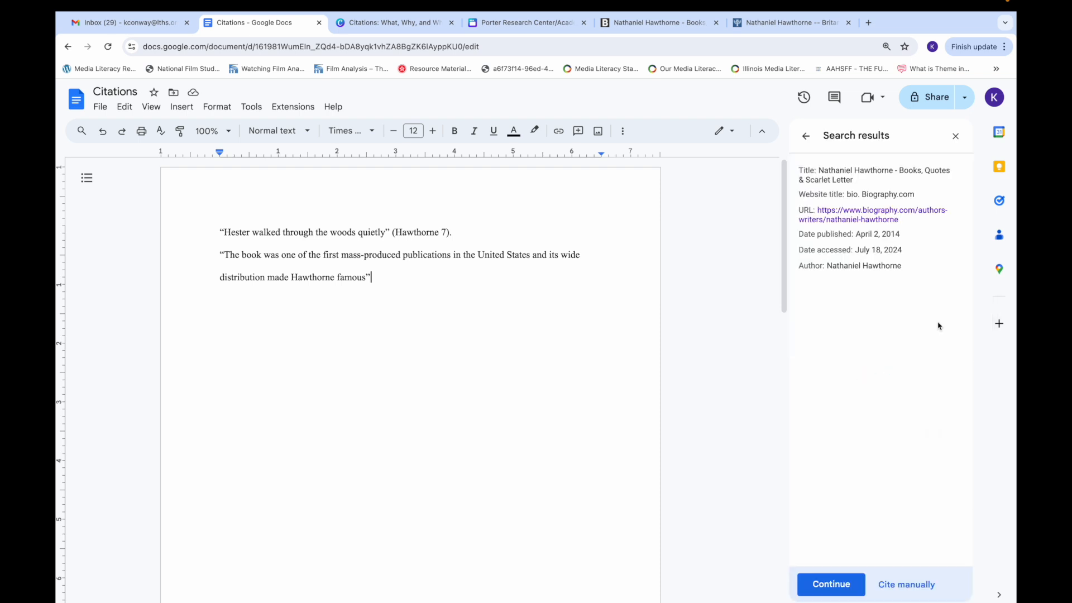
Step: Add the found Biography page as a citation source and insert its in-text citation after the second quotation, ending with a period
left_click(830, 586)
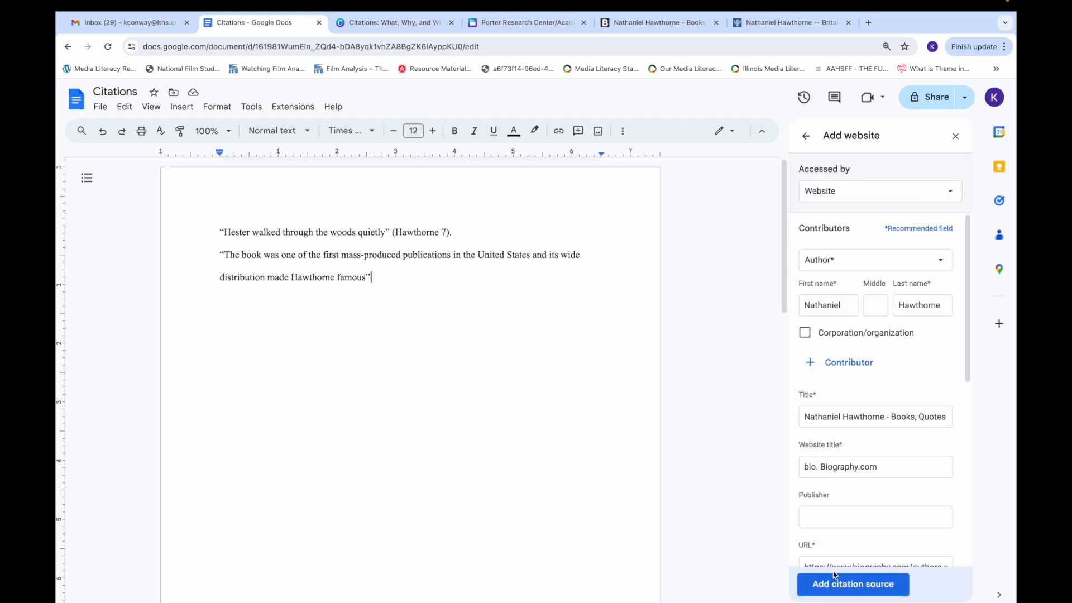
left_click(828, 587)
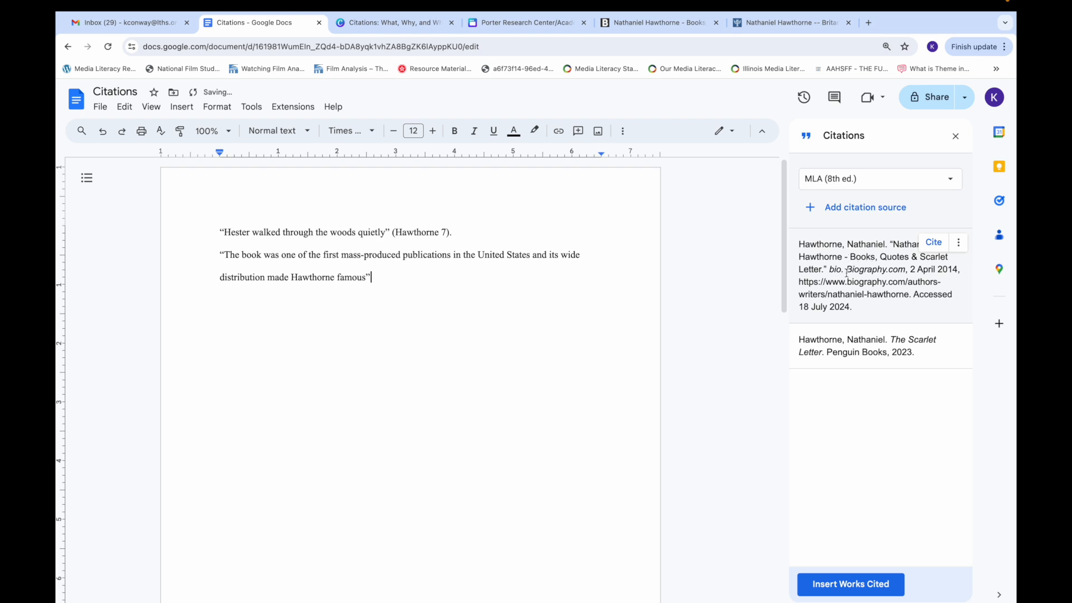
left_click(933, 244)
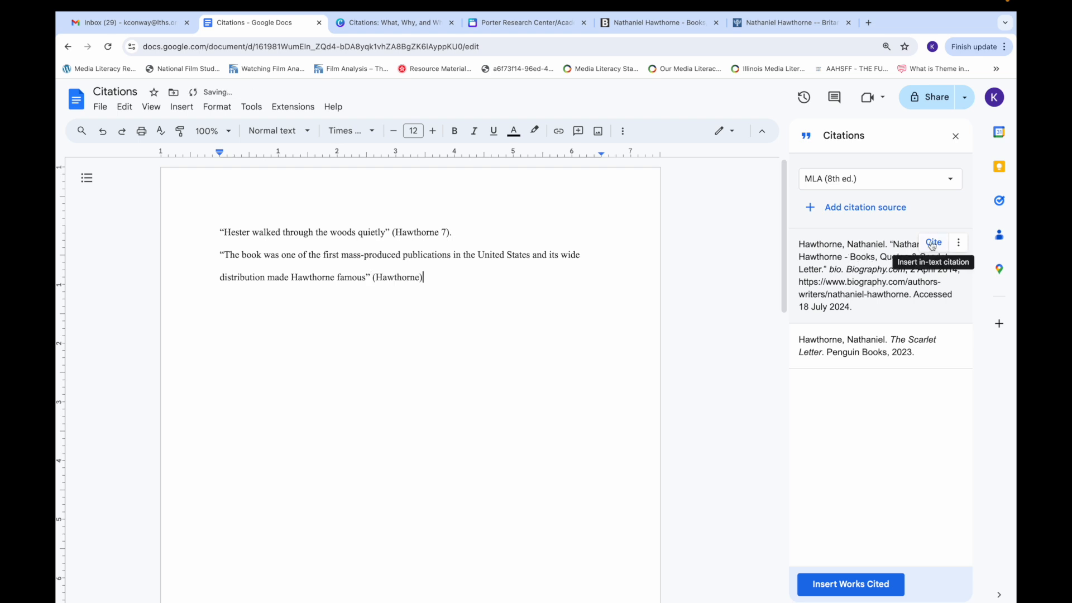
type(".")
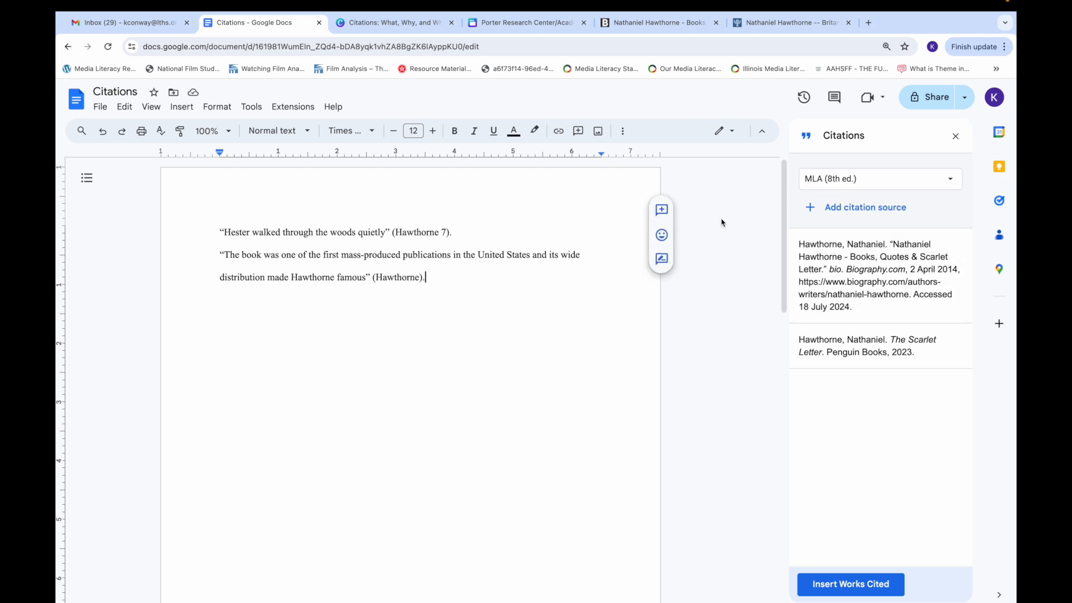
Step: Switch to the Britannica School article and copy the paragraph beginning “Hawthorne was later to wonder” under Ancestry and early years
left_click(780, 23)
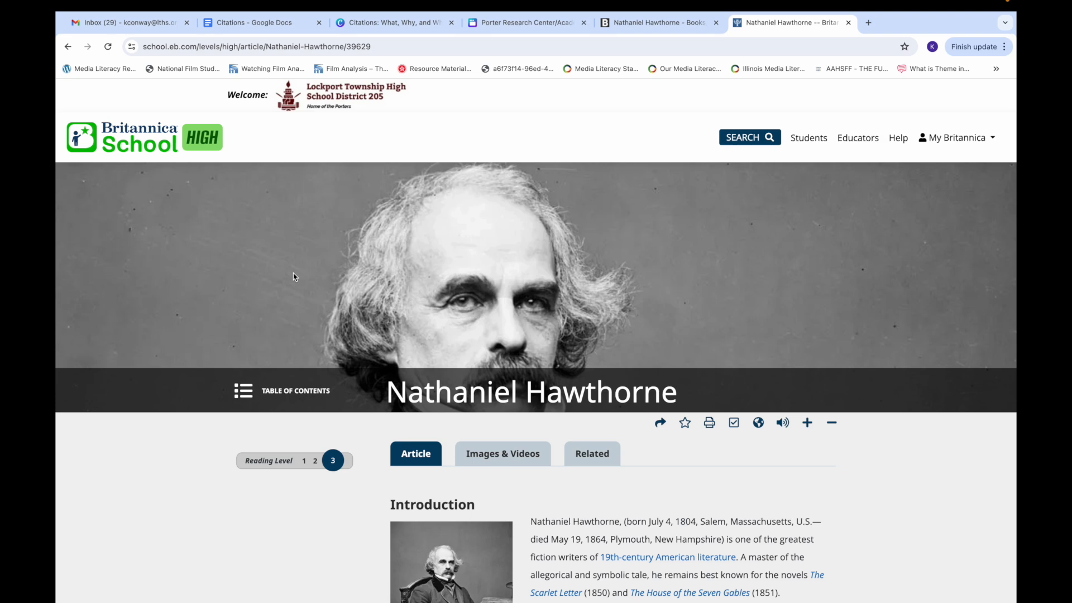
scroll(293, 275, "down", 2)
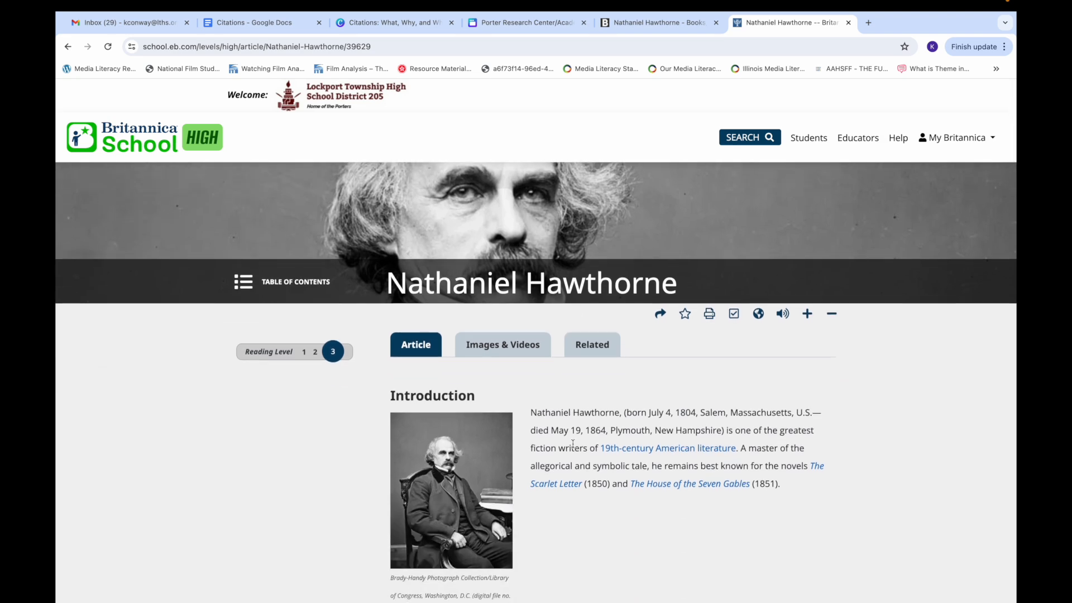
scroll(573, 444, "down", 4)
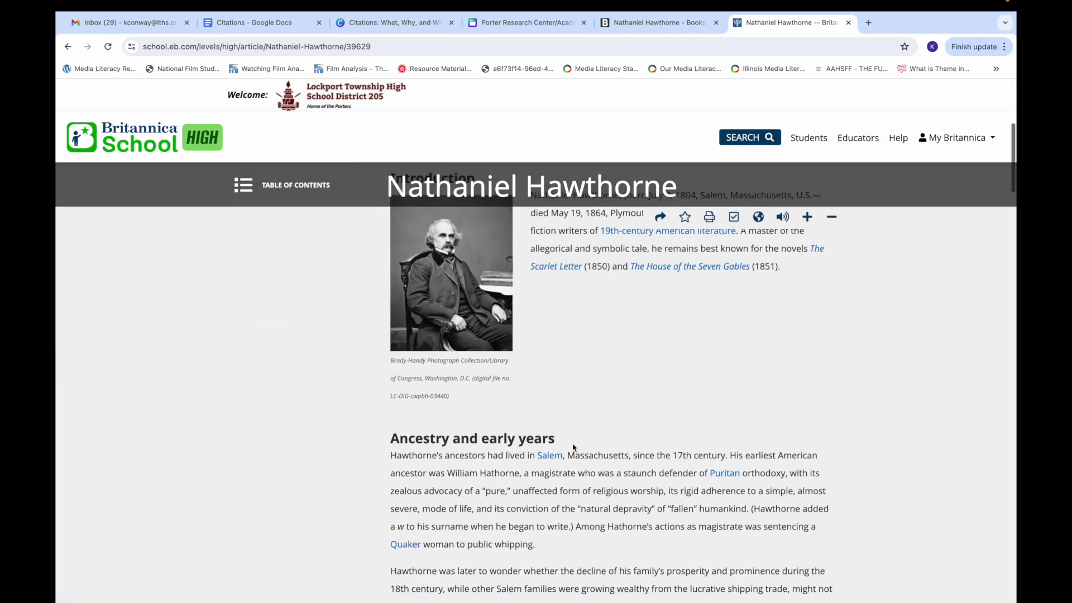
scroll(573, 446, "down", 2)
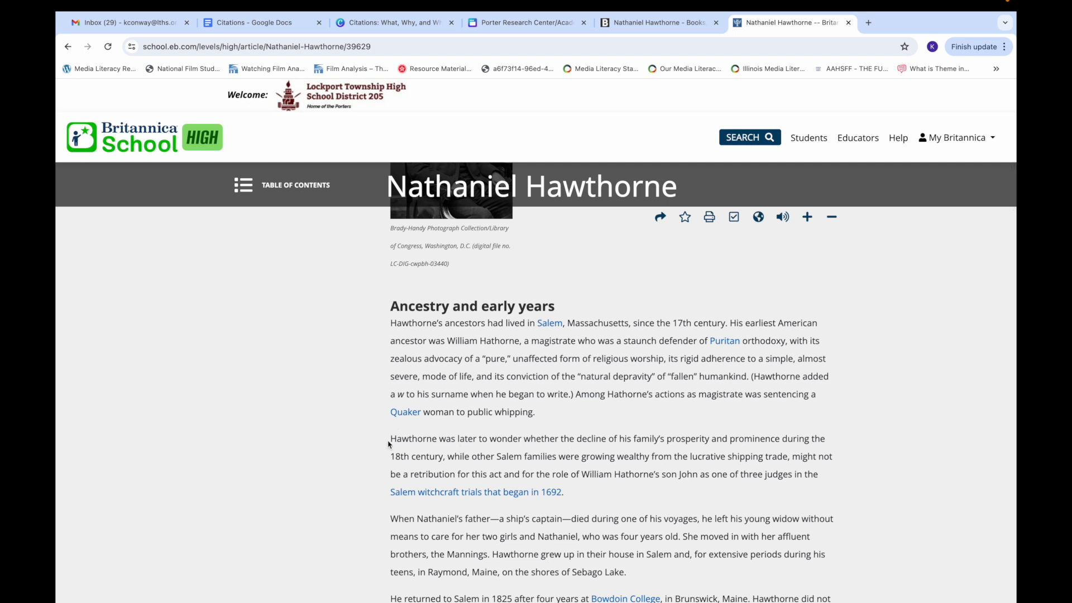
left_click_drag(391, 439, 720, 500)
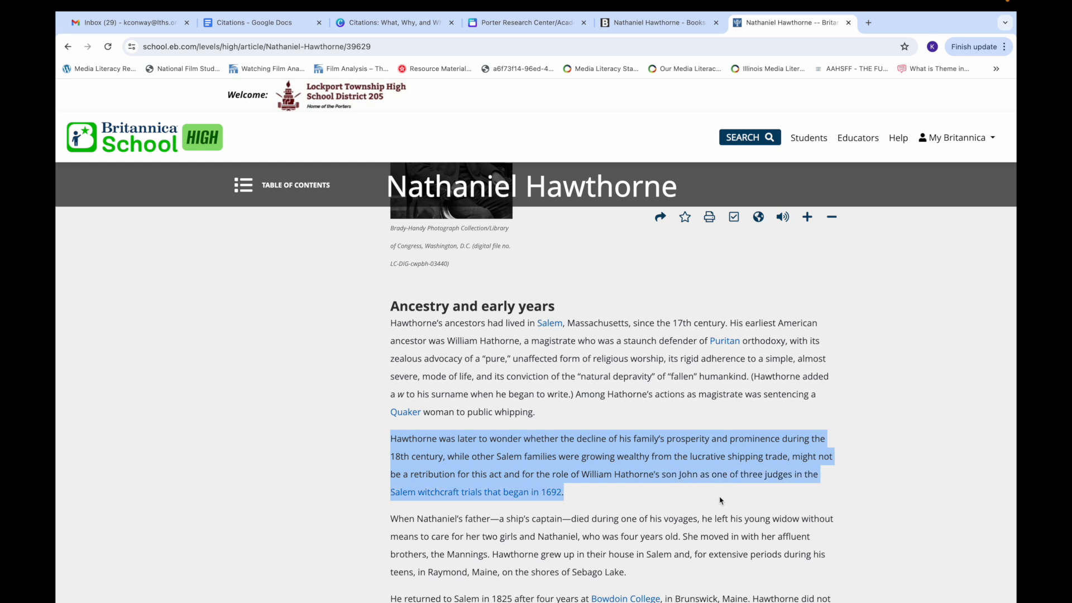
right_click(629, 452)
left_click(644, 467)
Step: Back in the Citations document, paste the copied paragraph on a new line below the second quotation, in quotation marks without its final period
left_click(254, 23)
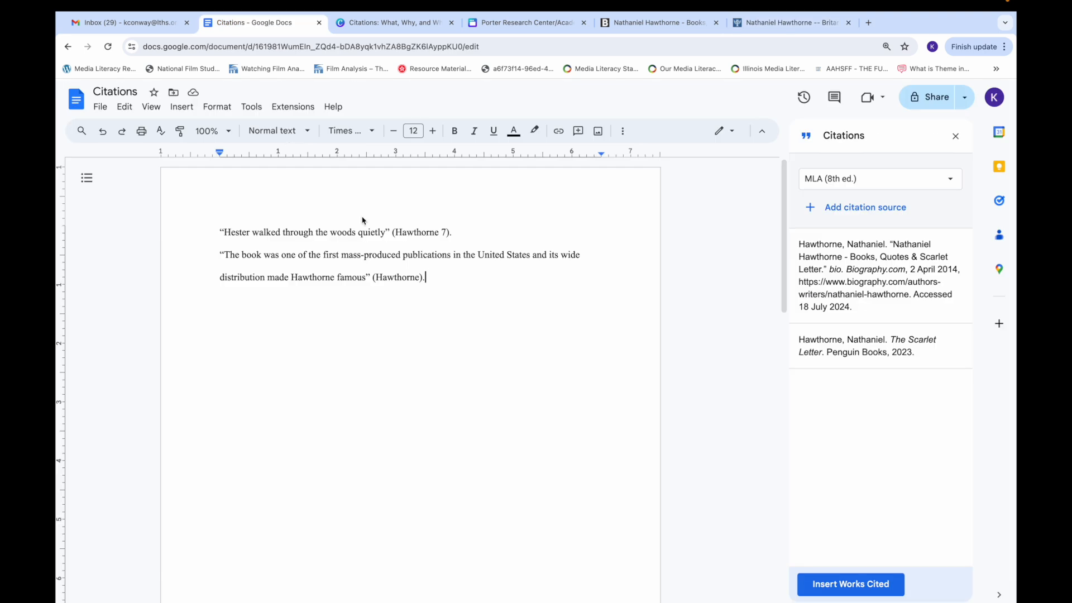
left_click(440, 281)
key("Return")
right_click(323, 314)
left_click(370, 388)
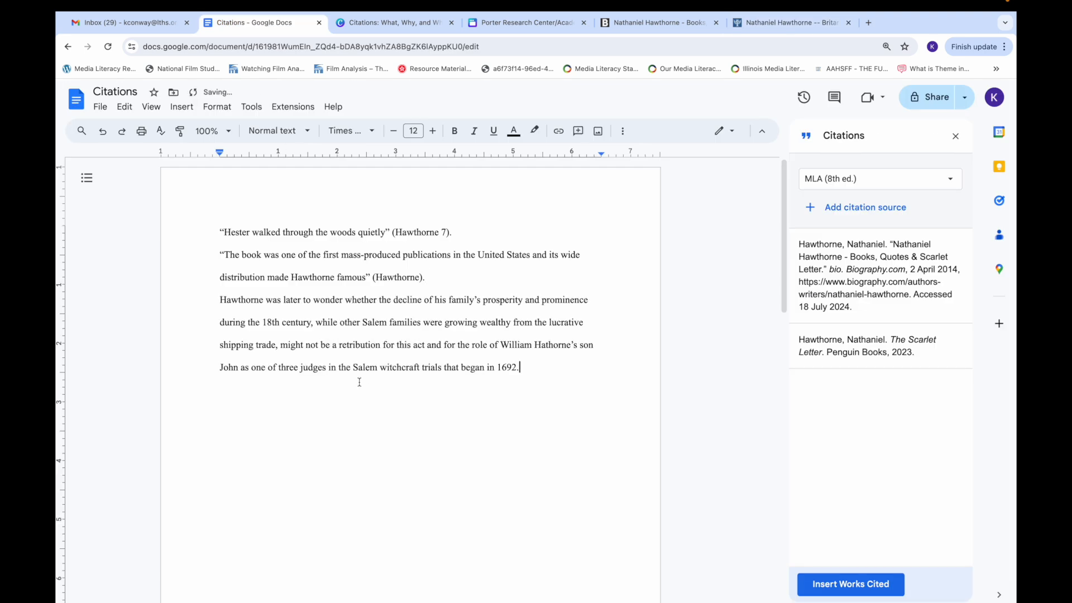
type("\"")
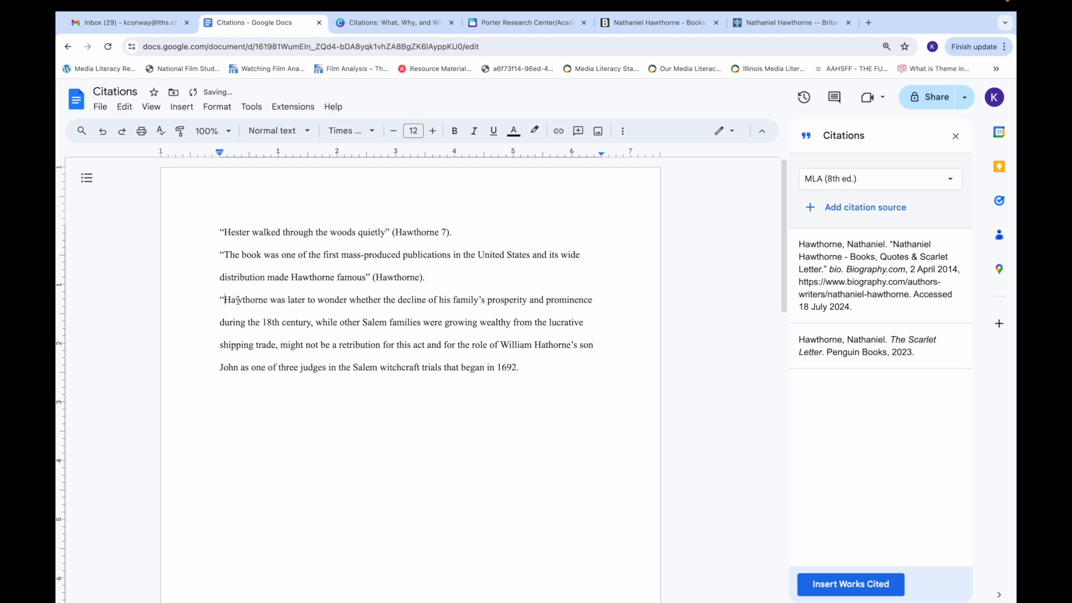
key("ctrl+End")
key("BackSpace")
type("\"")
Step: Add blank lines after the last quotation until the text position reaches the beginning of a new page
key("Return")
key("Return")
key("Return")
key("Return")
key("Return")
key("Return")
key("Return")
key("Return")
key("Return")
key("Return")
key("Return")
key("Return")
key("Return")
key("Return")
key("Return")
key("Return")
key("Return")
key("Return")
key("Return")
key("Return")
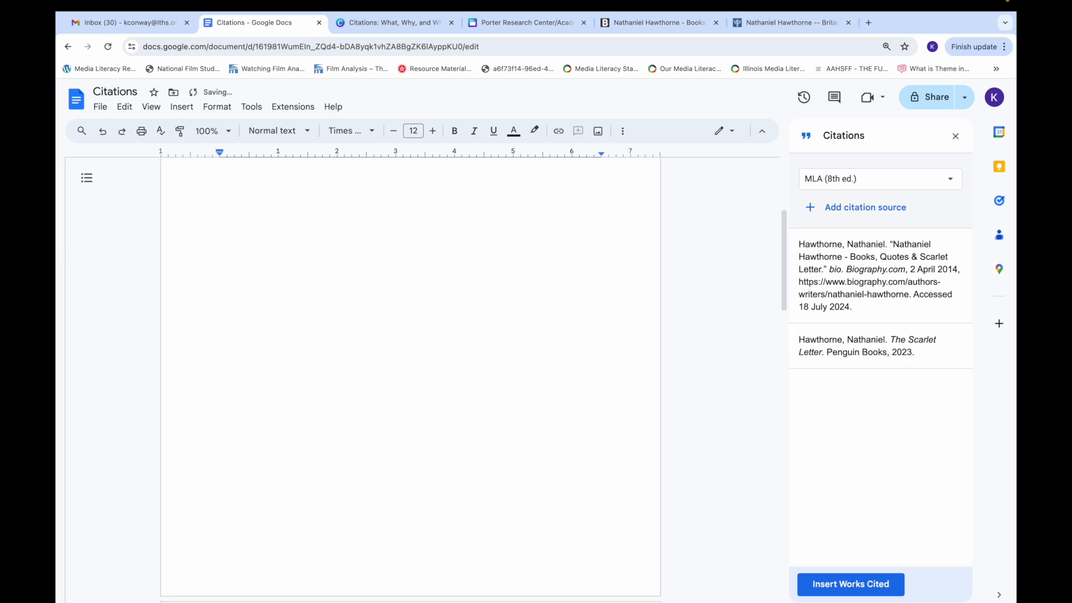
key("BackSpace")
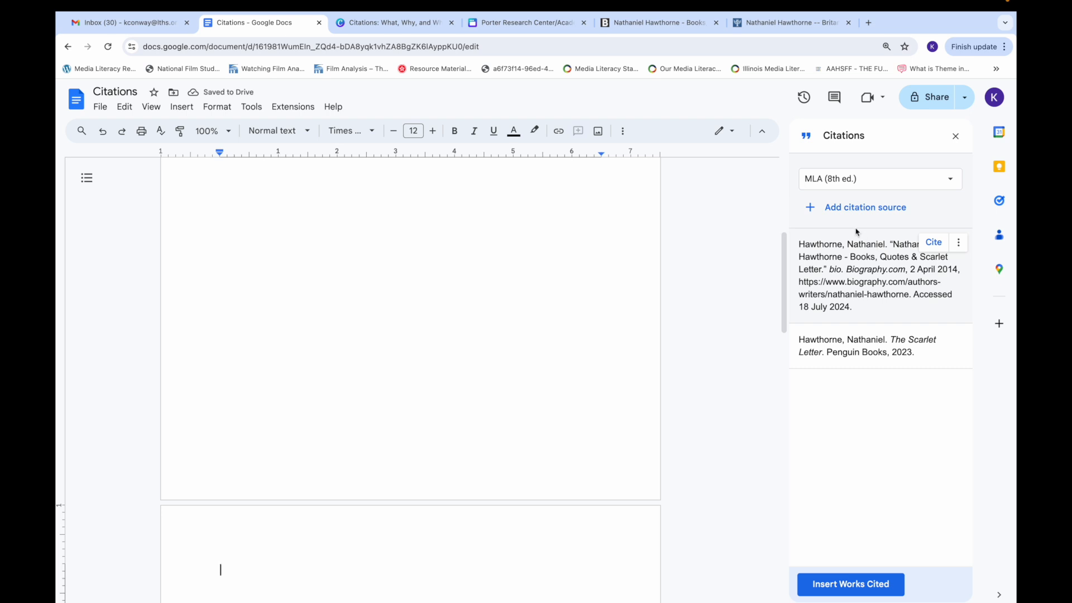
Step: Insert the Works Cited list of the saved citation sources on the new page
left_click(875, 585)
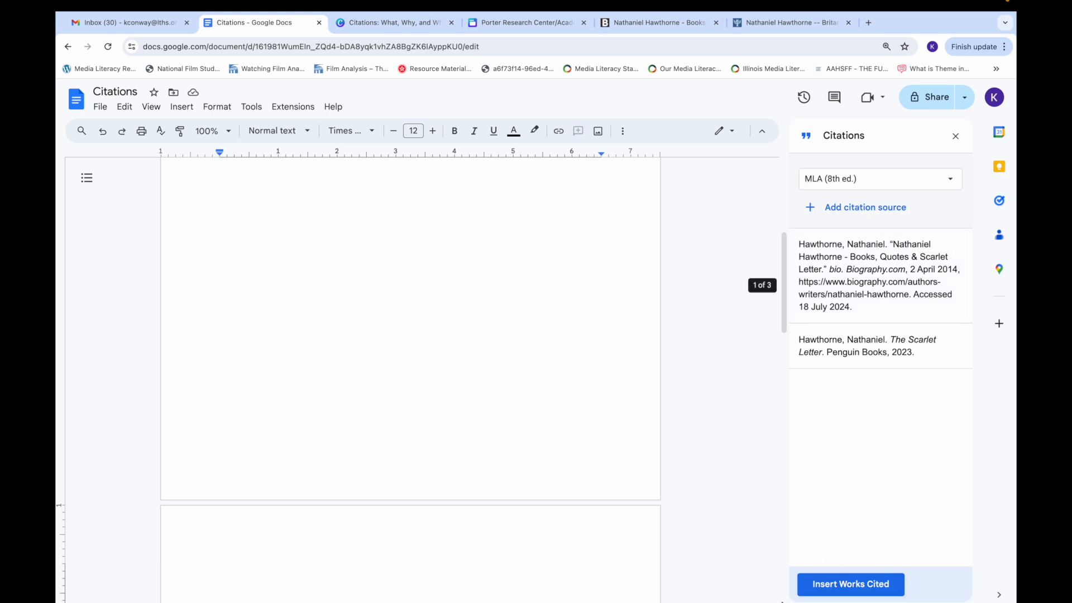
left_click(837, 591)
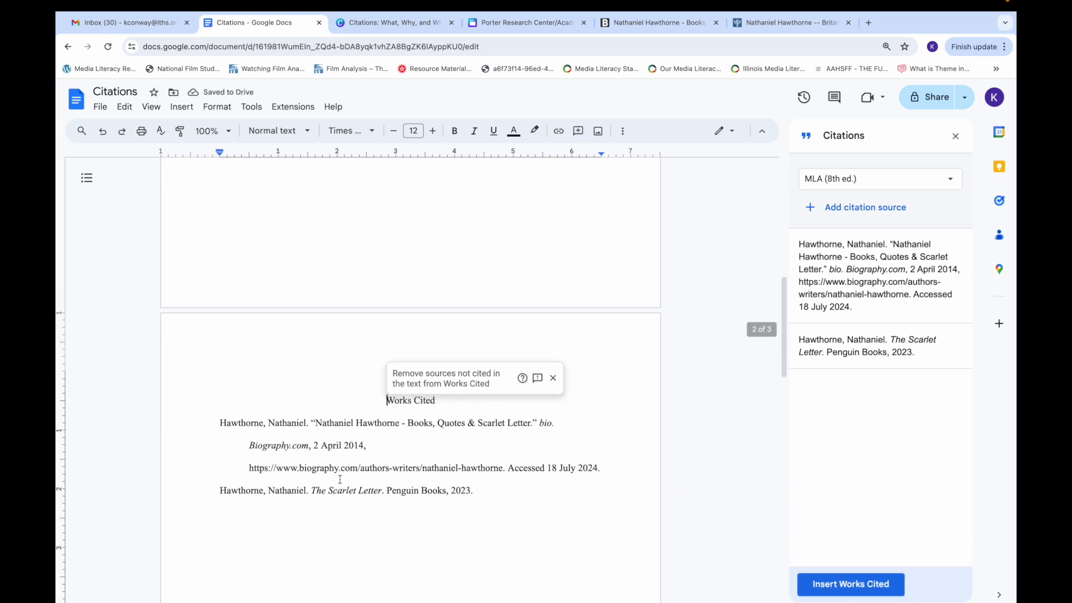
mouse_move(864, 266)
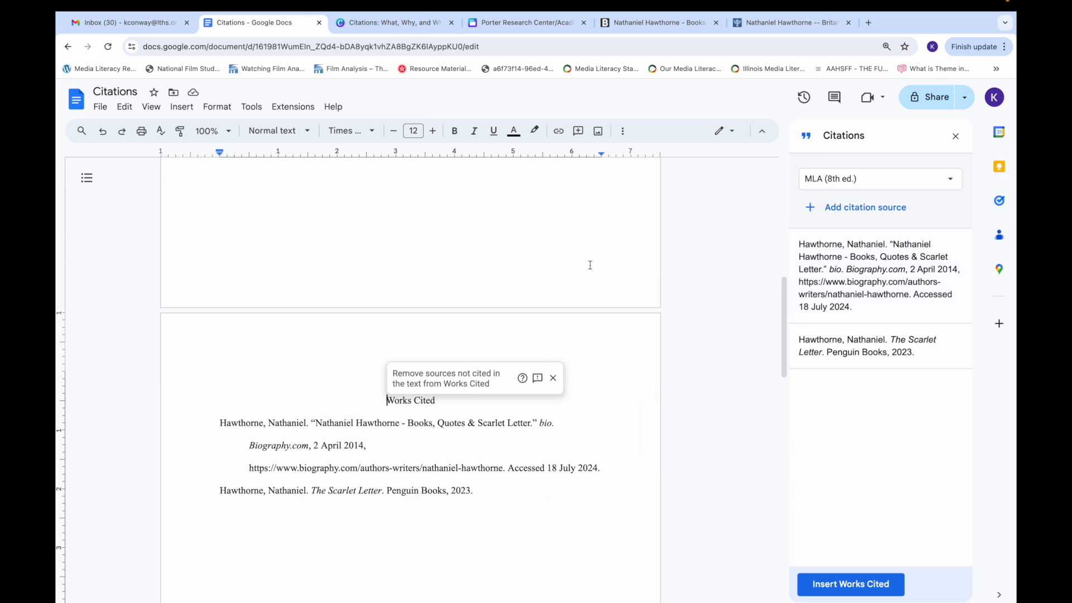
Step: Switch to the Britannica School article, open its Cite tool and copy the complete MLA citation
left_click(770, 24)
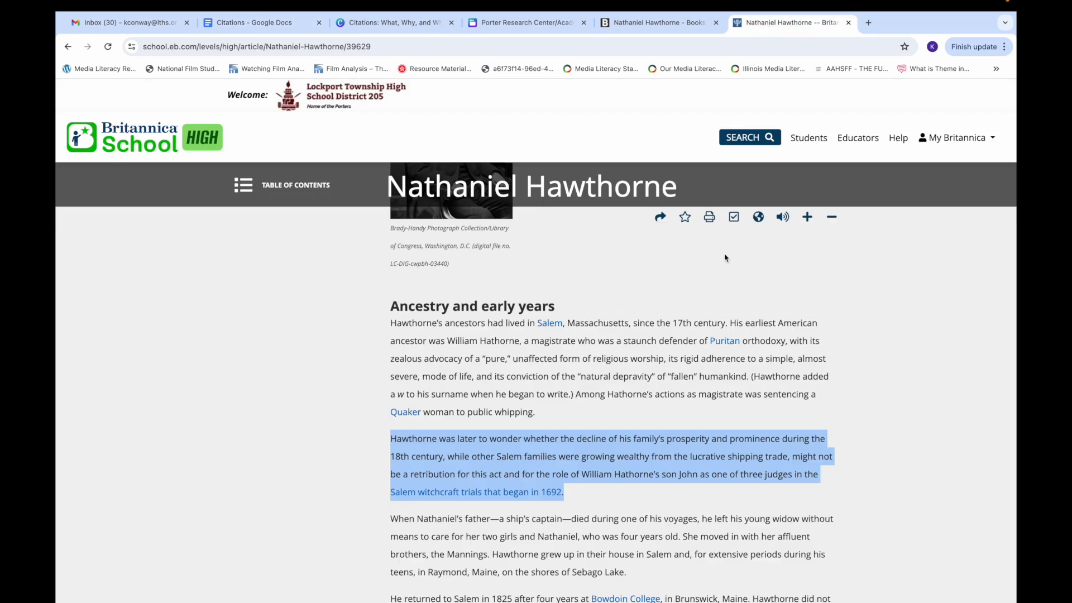
left_click(734, 221)
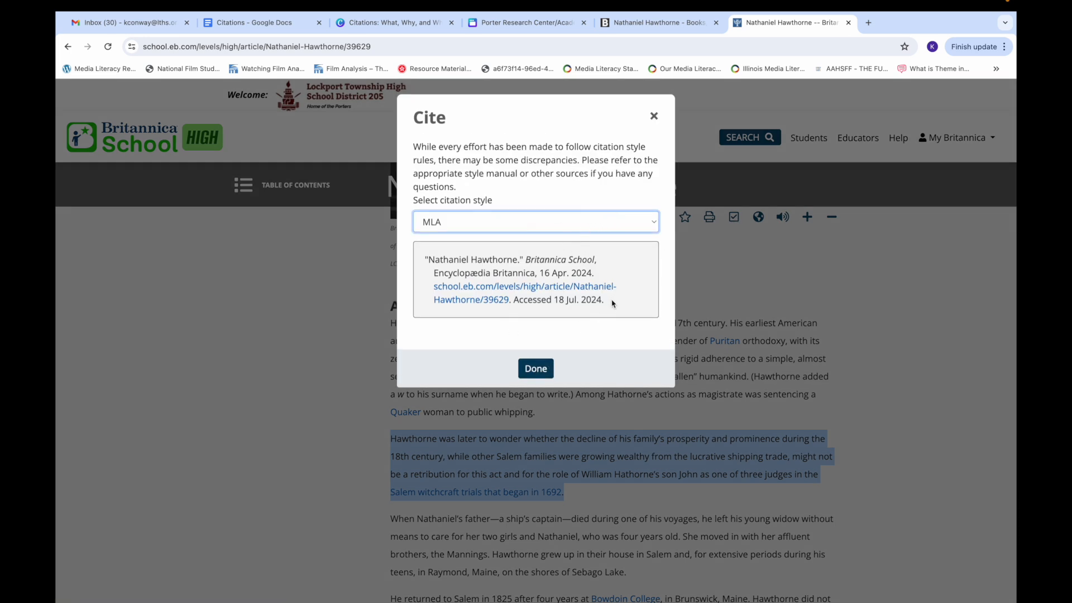
left_click_drag(610, 301, 419, 264)
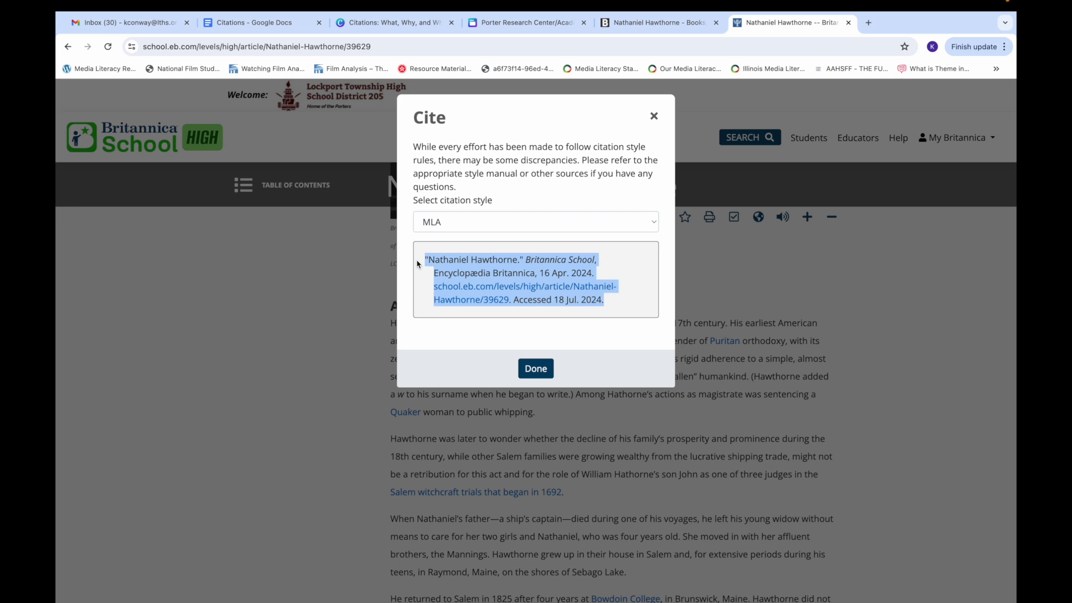
right_click(498, 265)
left_click(510, 290)
Step: Back in the Citations document, paste the Britannica citation without formatting on a new line below The Scarlet Letter entry in Works Cited
left_click(254, 23)
left_click(511, 499)
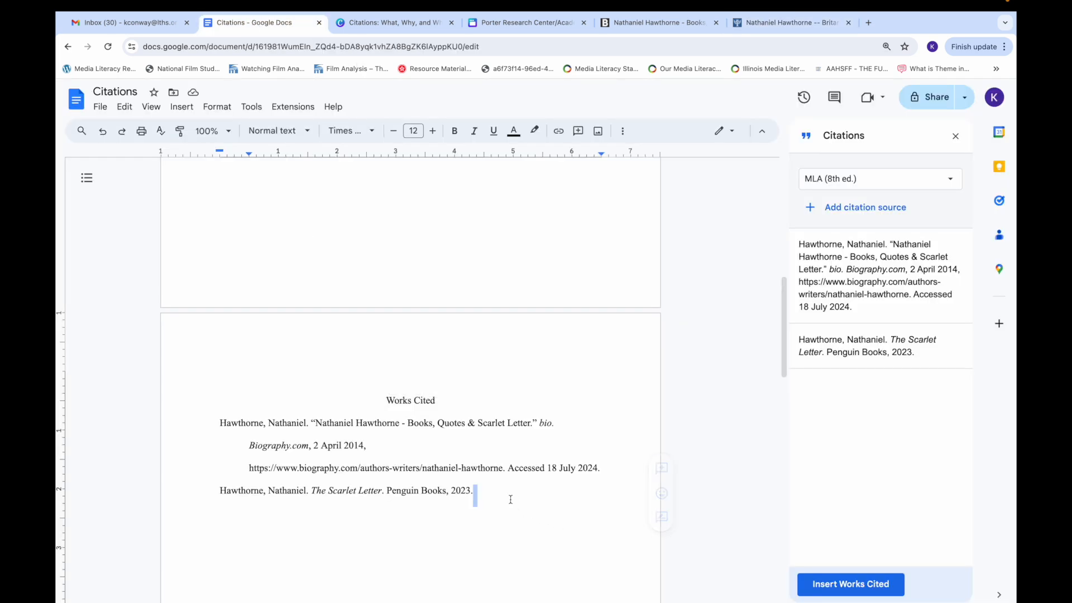
key("Return")
right_click(234, 507)
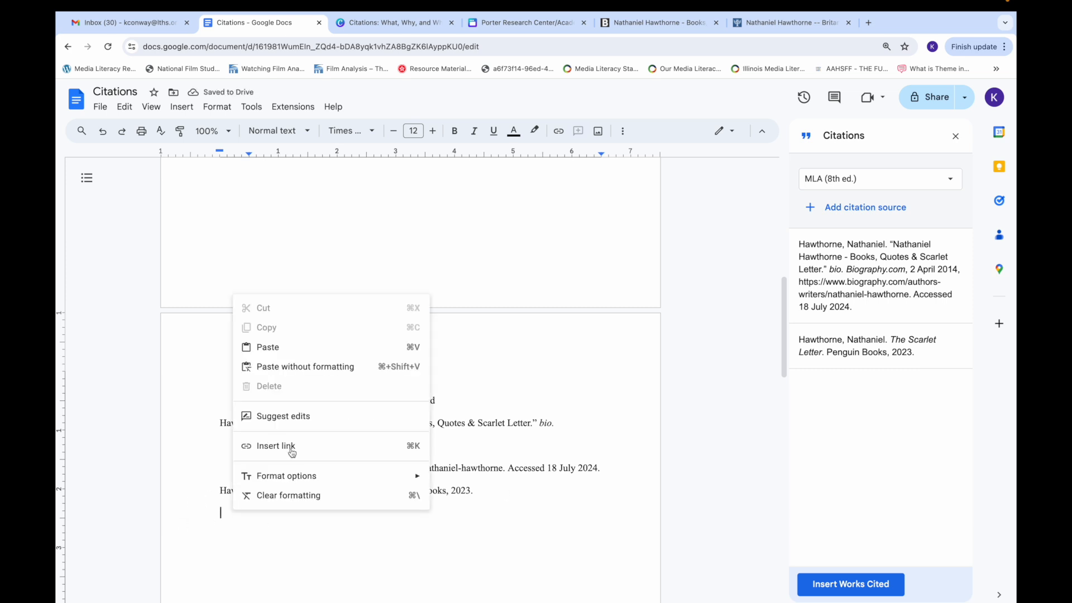
left_click(310, 367)
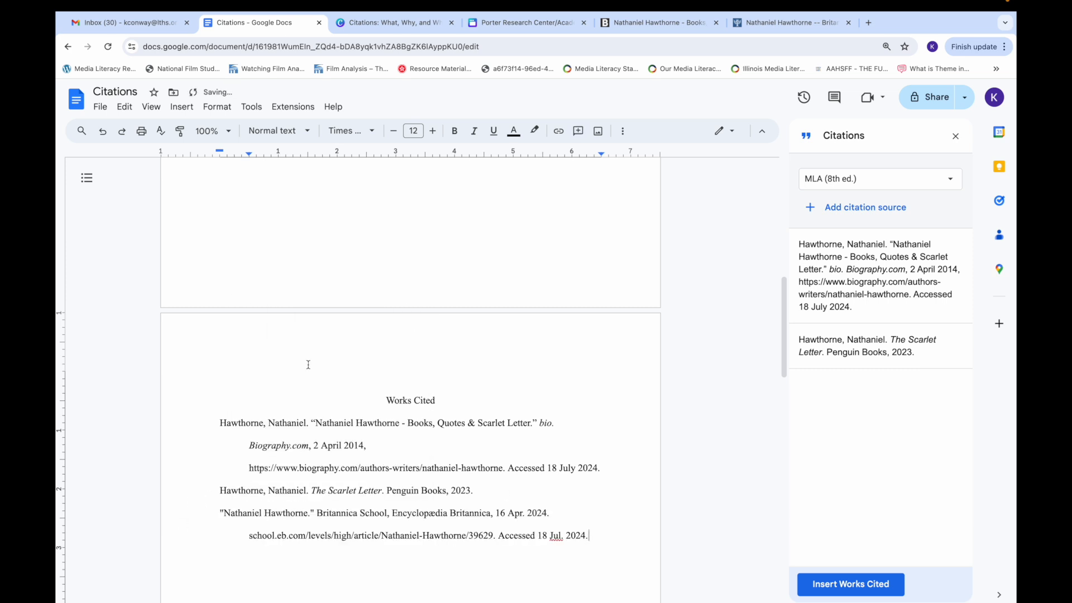